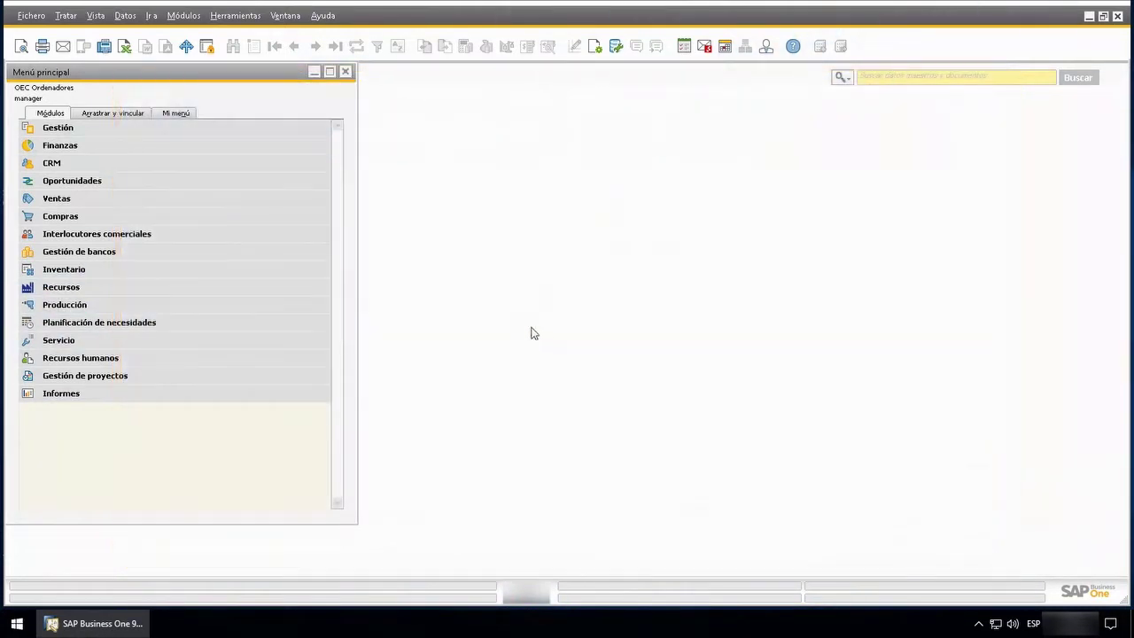
Step: Open the period and quantity discounts (Descuentos por período y cantidad) for the price list Lista de precios de prueba 1
click(297, 271)
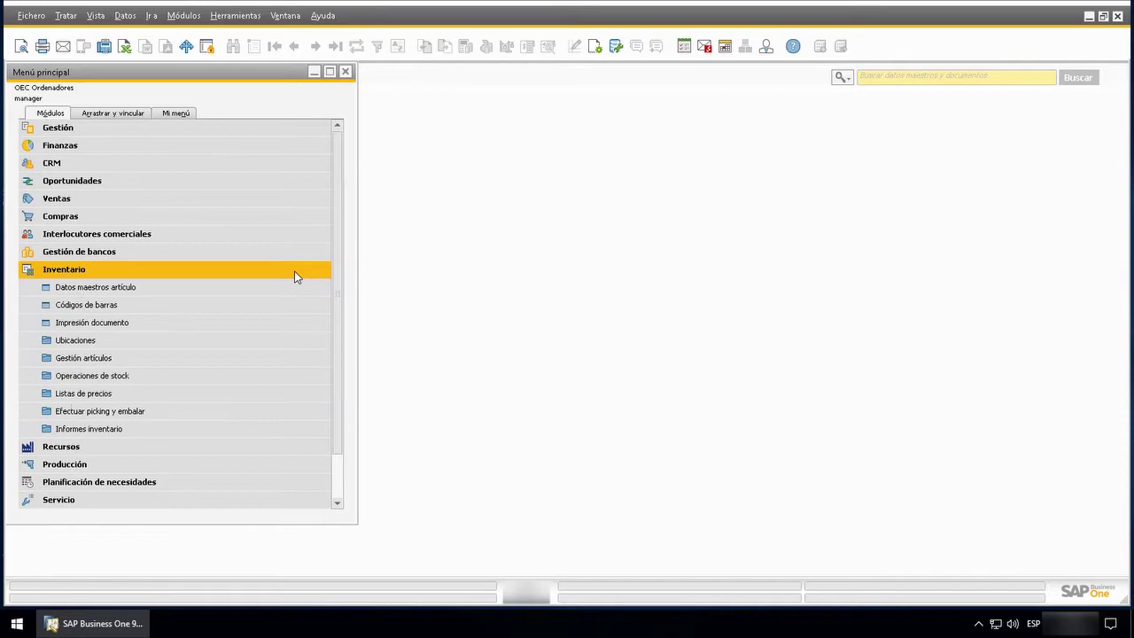
click(256, 394)
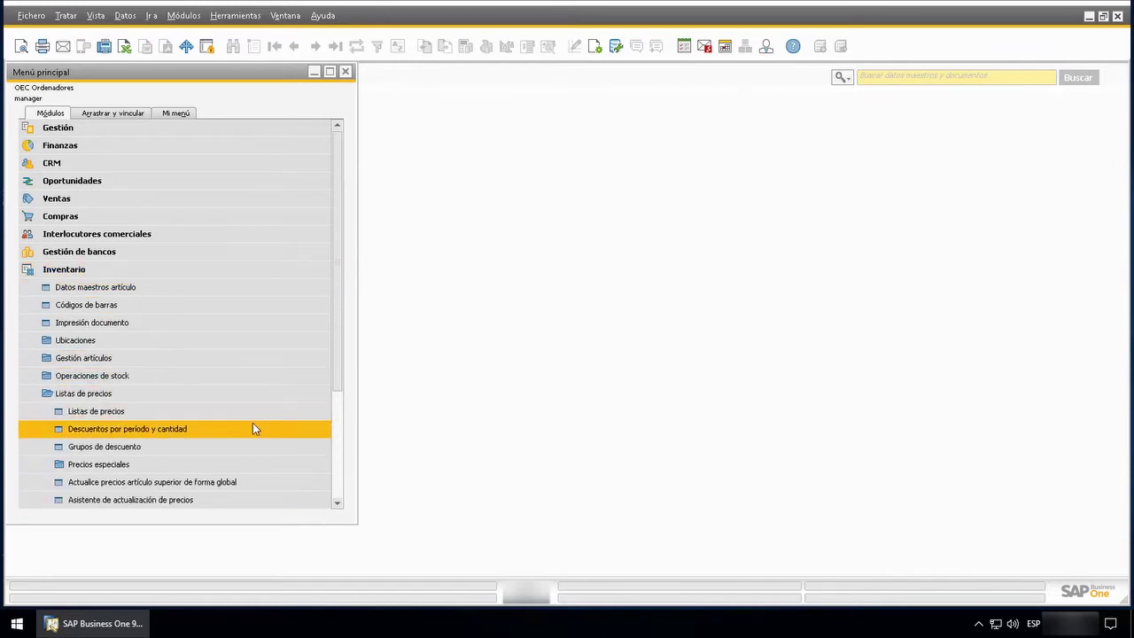
click(253, 426)
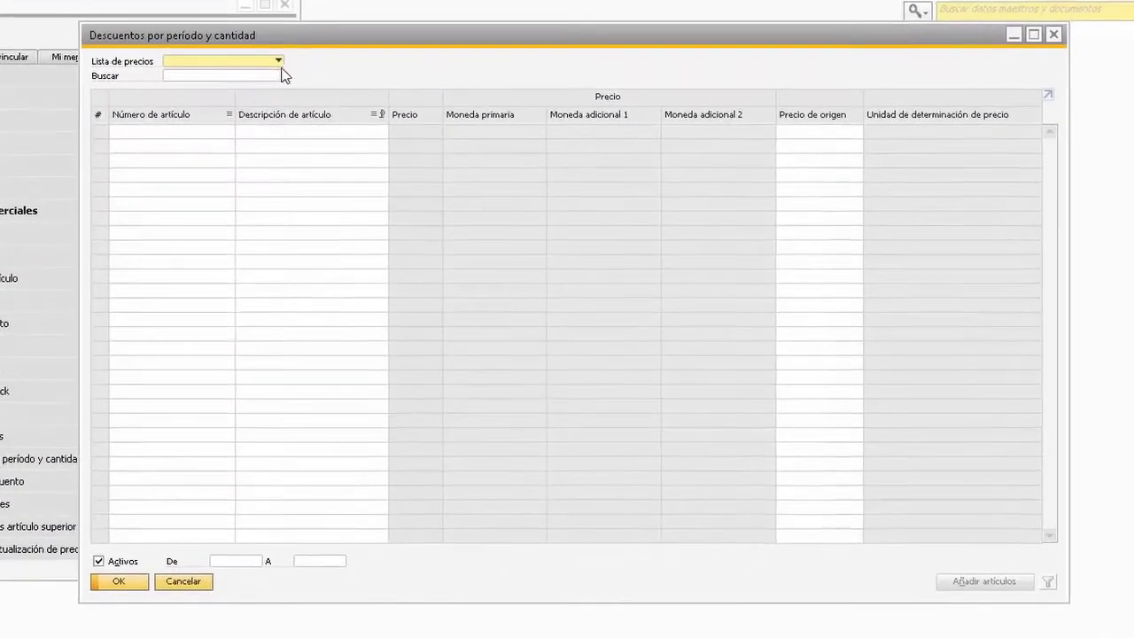
click(279, 62)
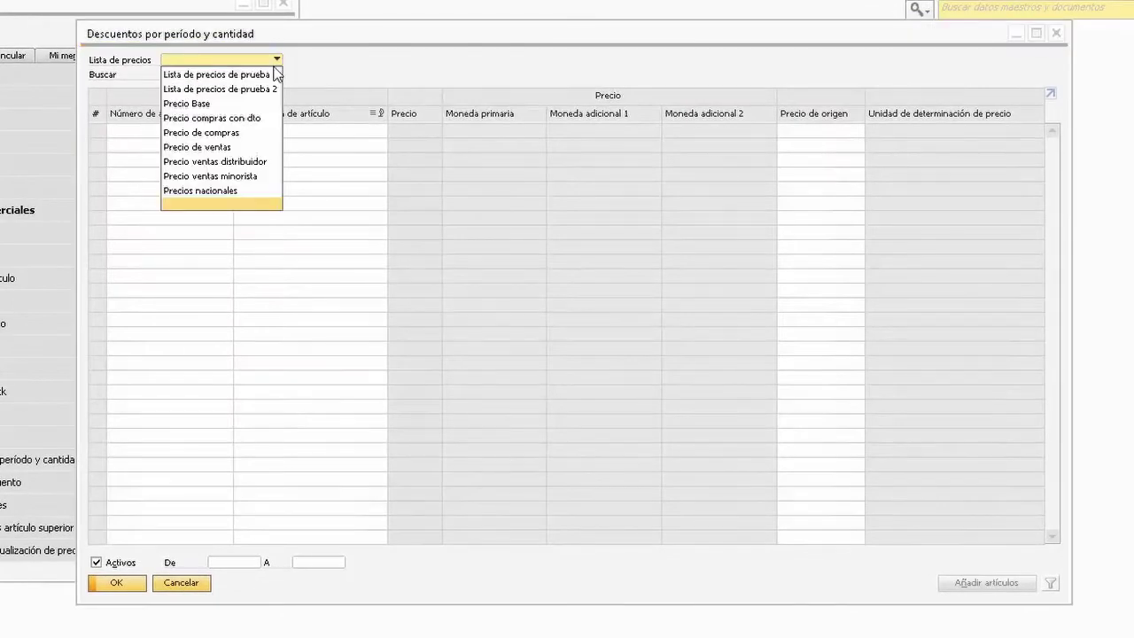
click(274, 76)
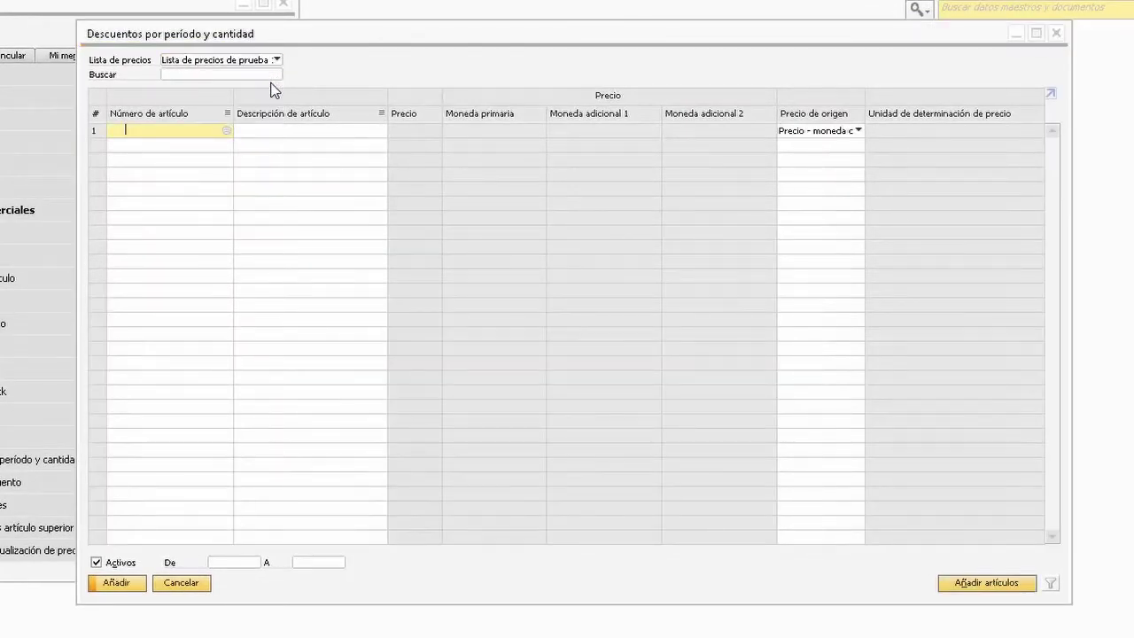
Step: Add item A00007 (Pantalla 20") to the discount list with Precio - moneda de precio as its source price
click(228, 130)
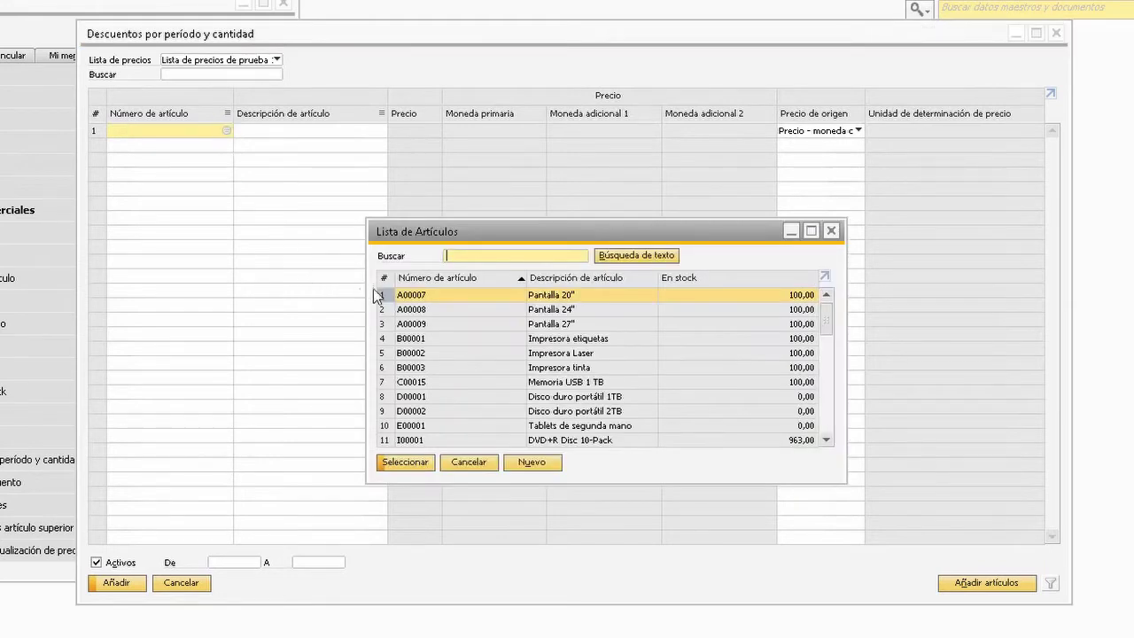
click(406, 462)
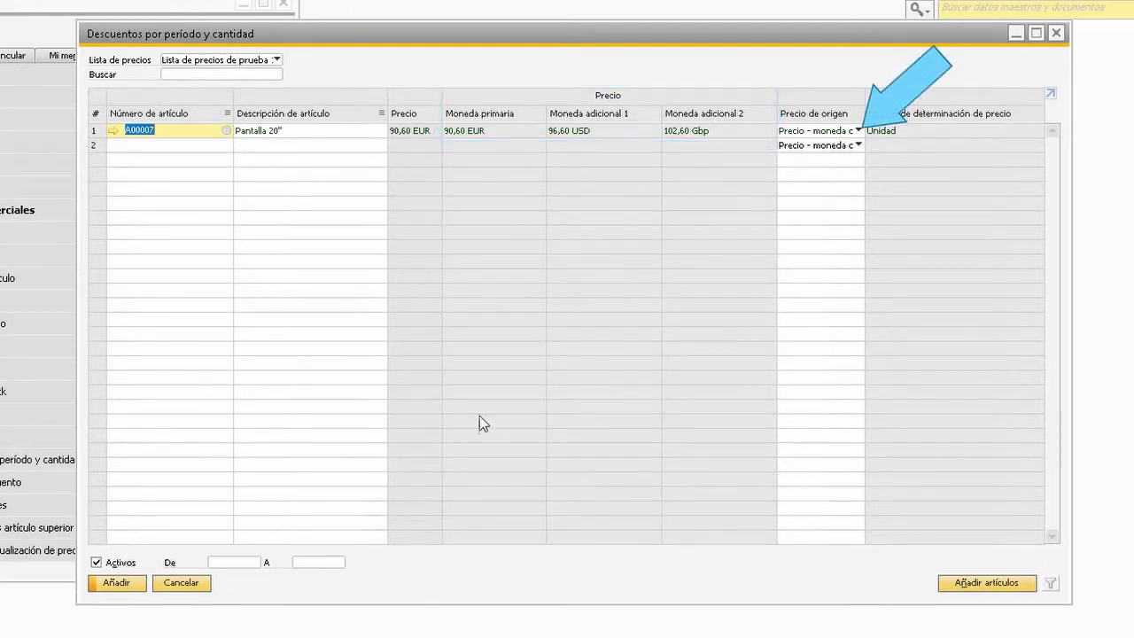
click(820, 132)
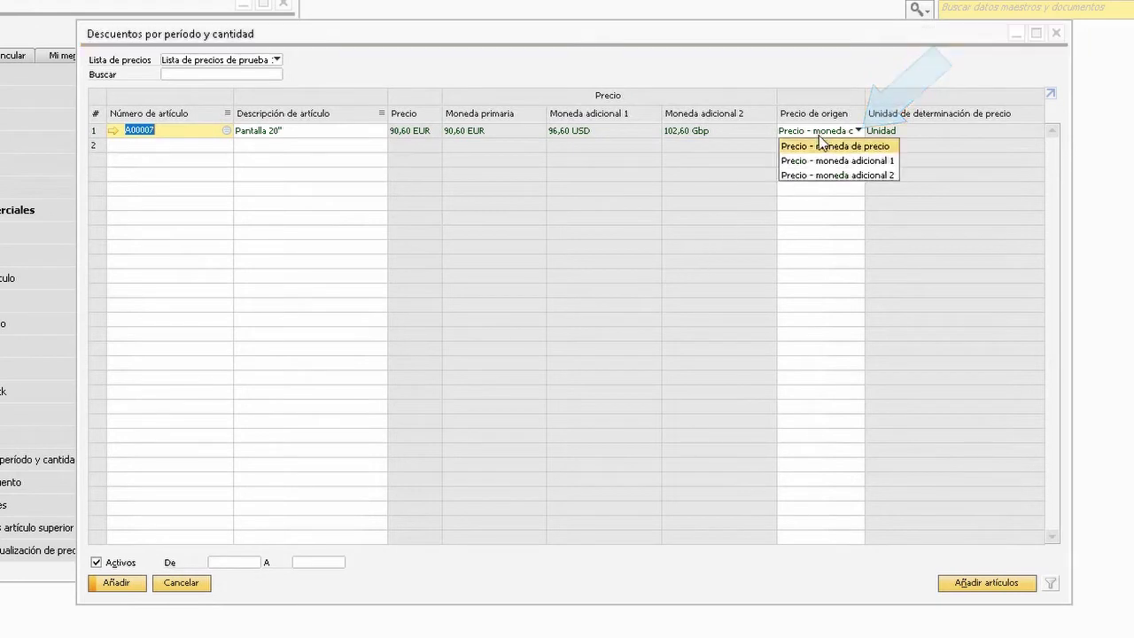
click(817, 147)
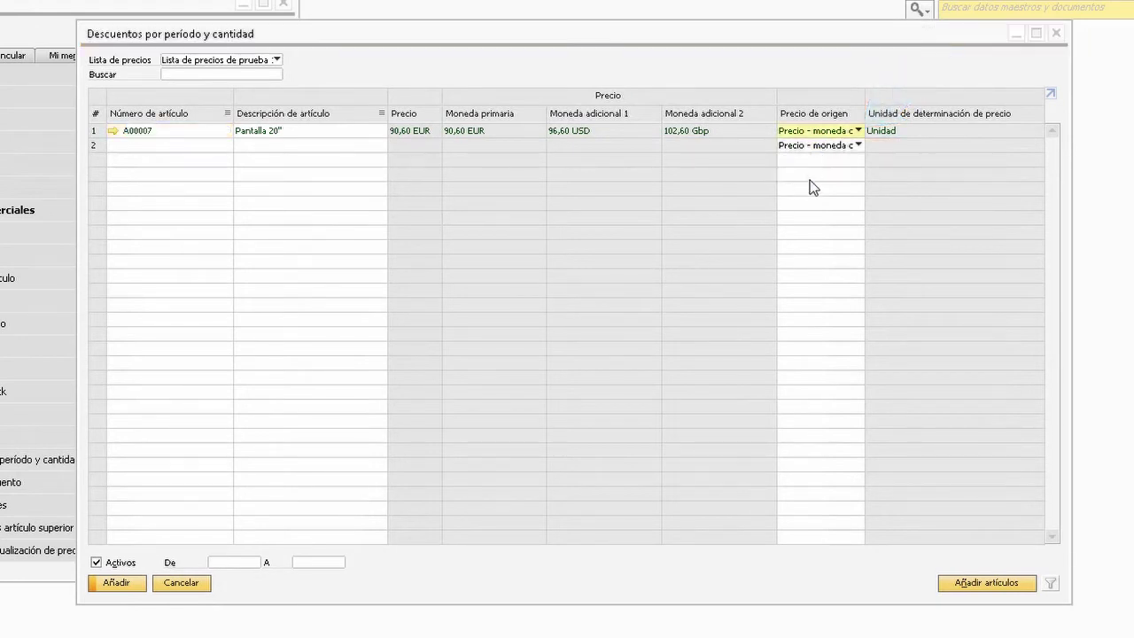
Step: Give item A00007 a 5% period discount valid from 01/01/2020 to 31/12/2020
double_click(94, 132)
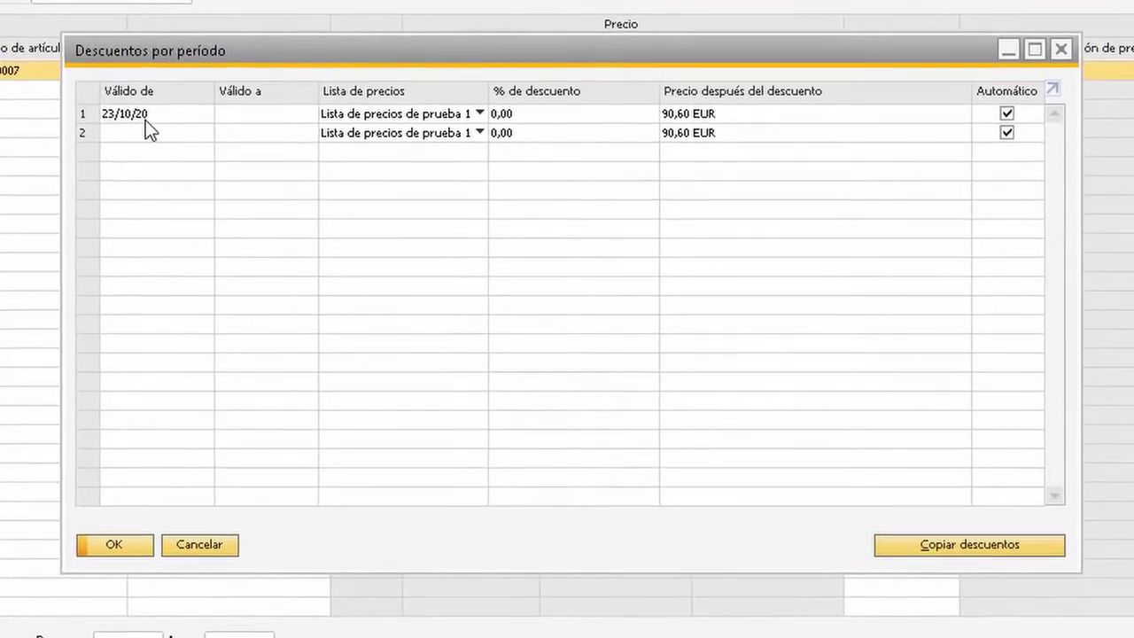
click(242, 161)
text(01012020)
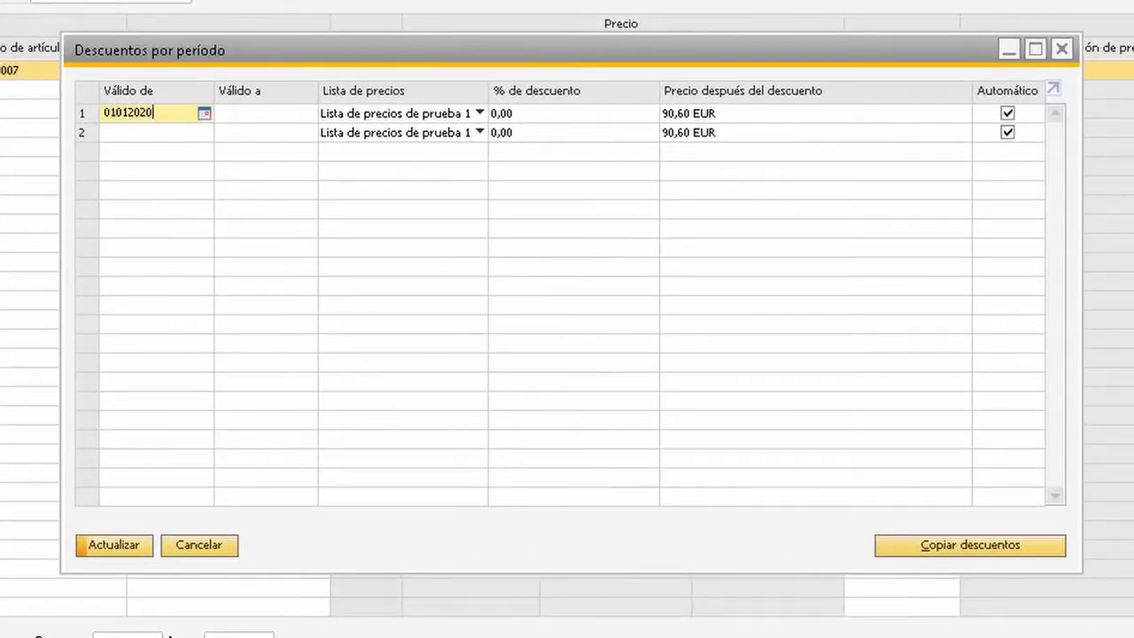
key(Tab)
text(31122020)
key(Tab)
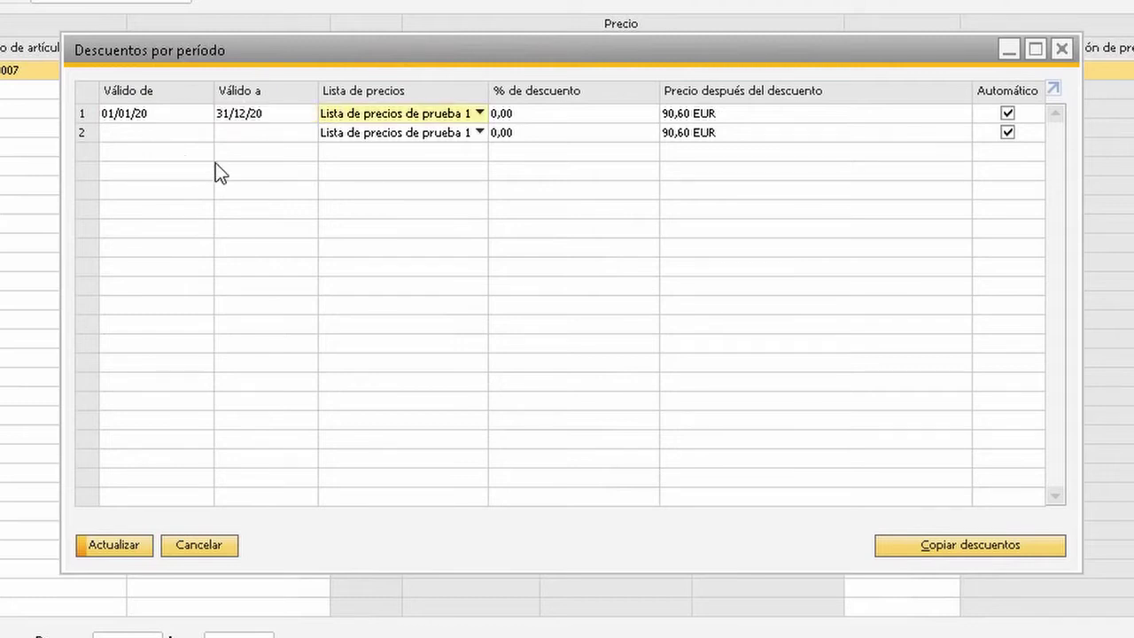
click(532, 113)
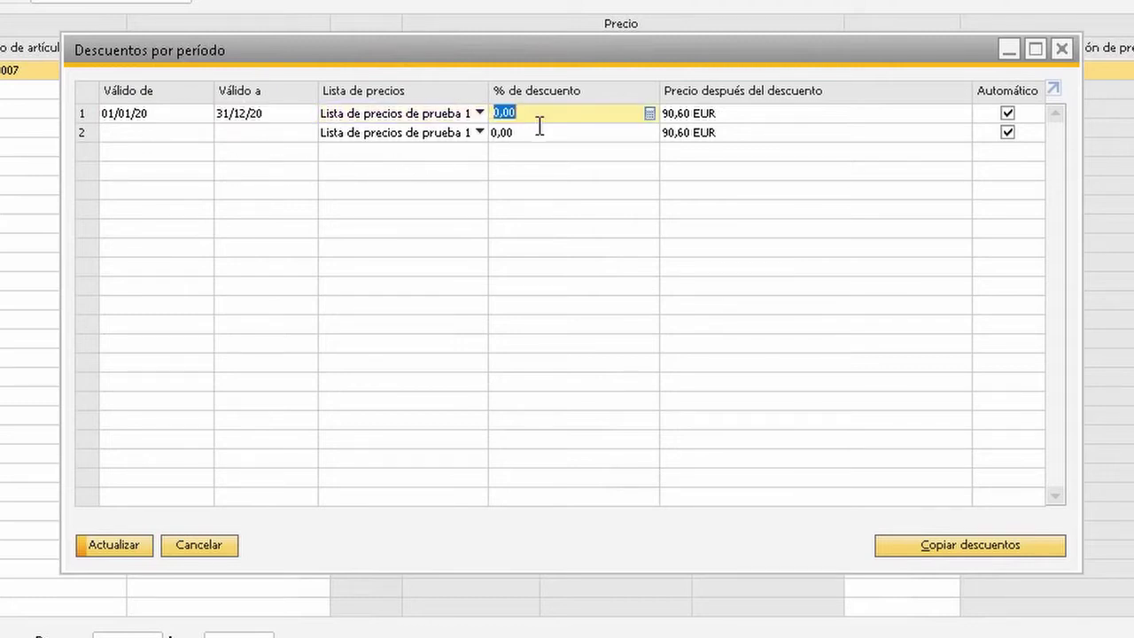
text(5)
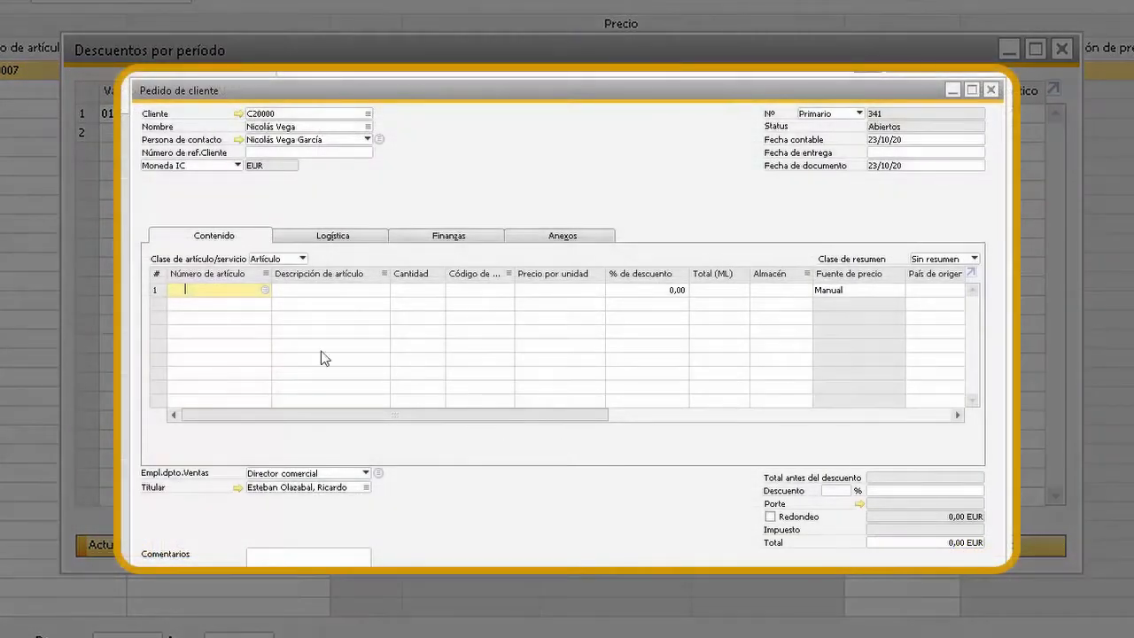
Step: Add item A00007 (Pantalla 20") to the first line of the sales order
click(266, 291)
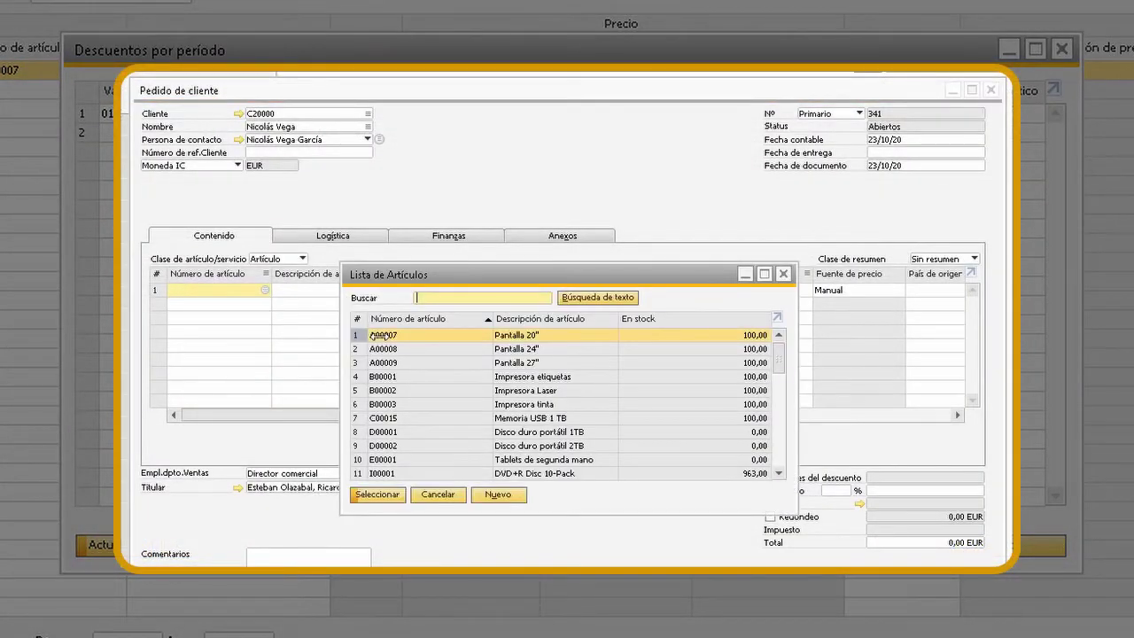
click(373, 496)
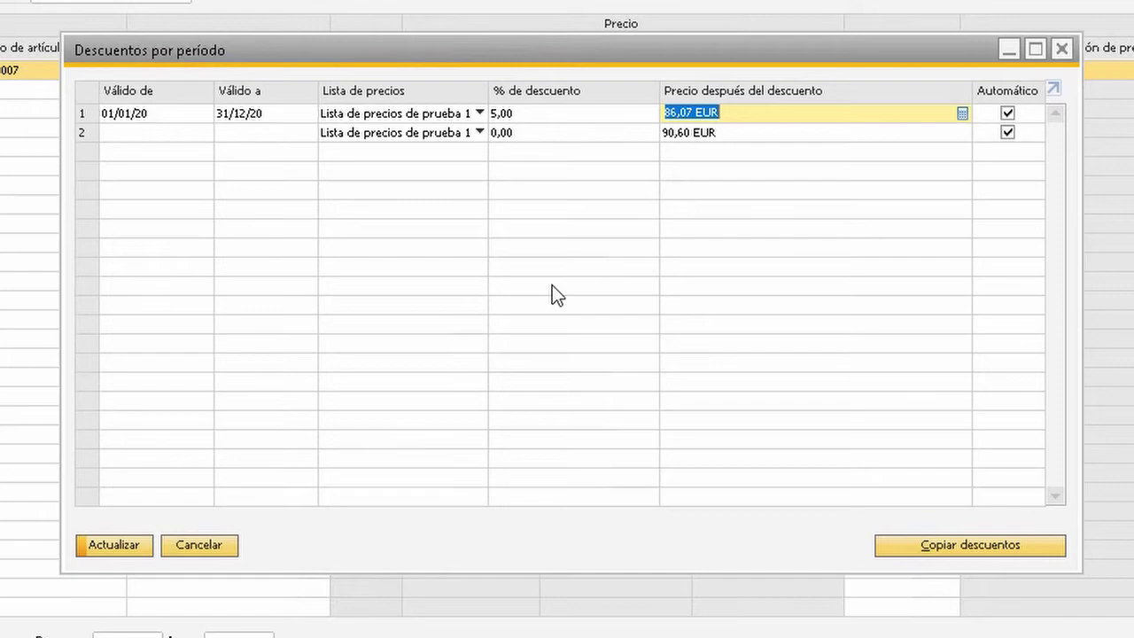
Step: Open the quantity discounts for the 2020 discount period and choose Unidad as the first row's unit of measure
click(85, 116)
double_click(85, 116)
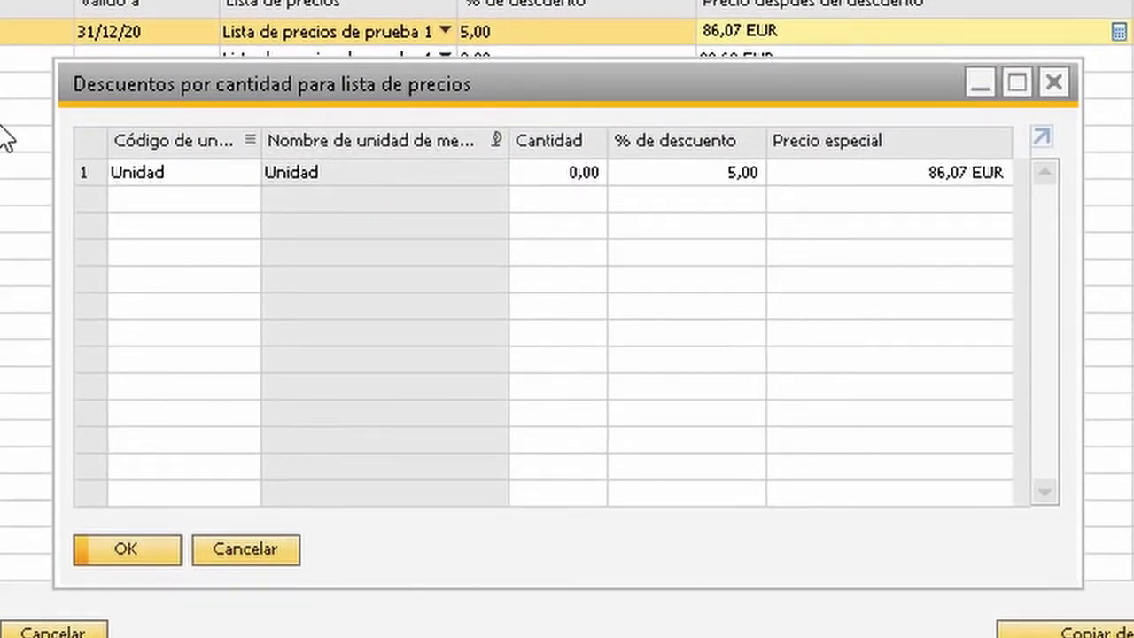
click(251, 175)
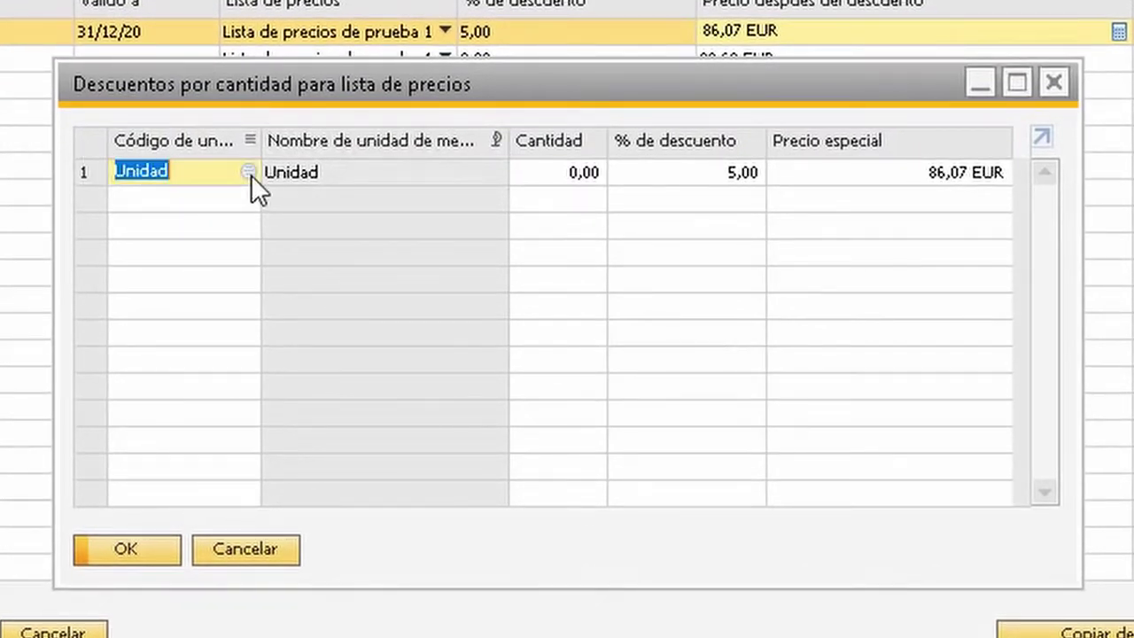
click(251, 174)
click(205, 277)
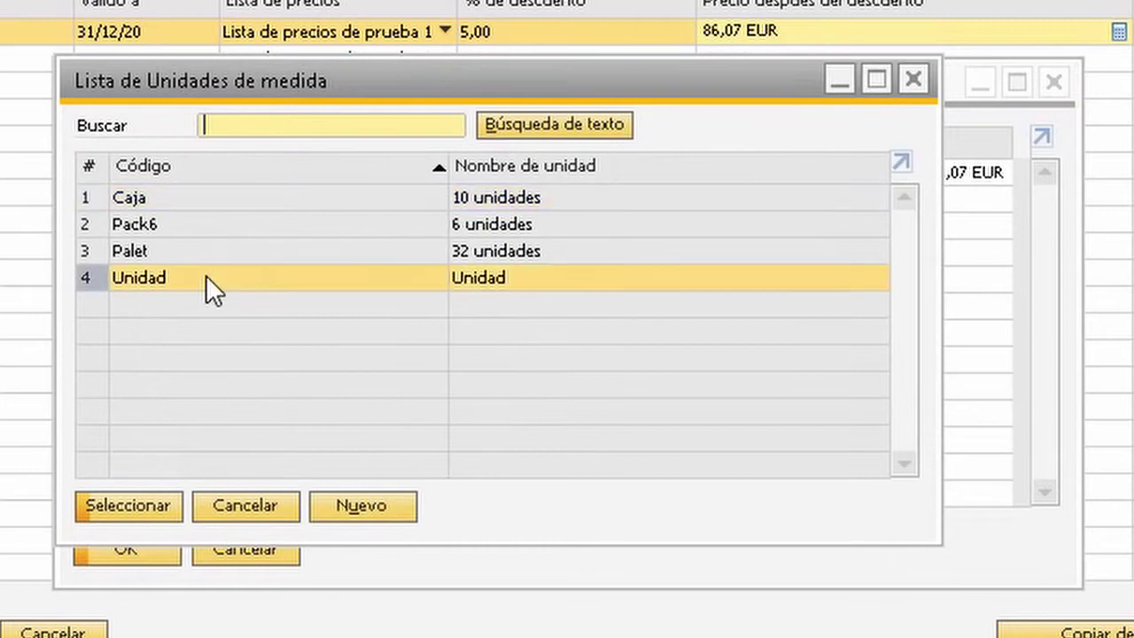
click(143, 508)
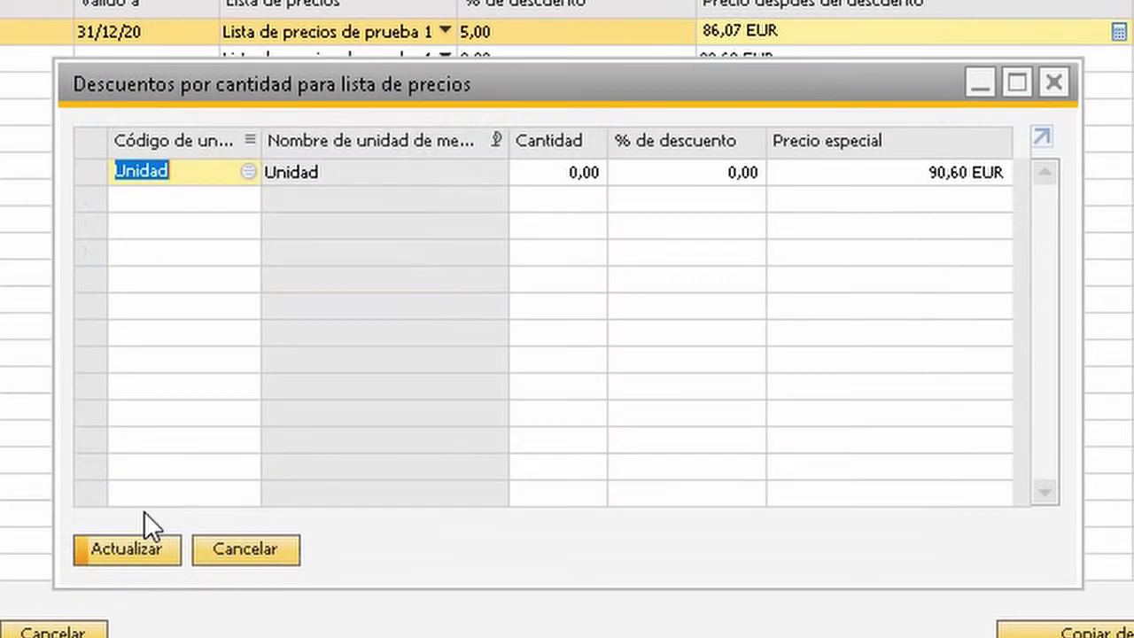
Step: Define the quantity discounts as 5% for 10 units, 8% for 20 units and 10% for 30 units
click(561, 172)
text(10)
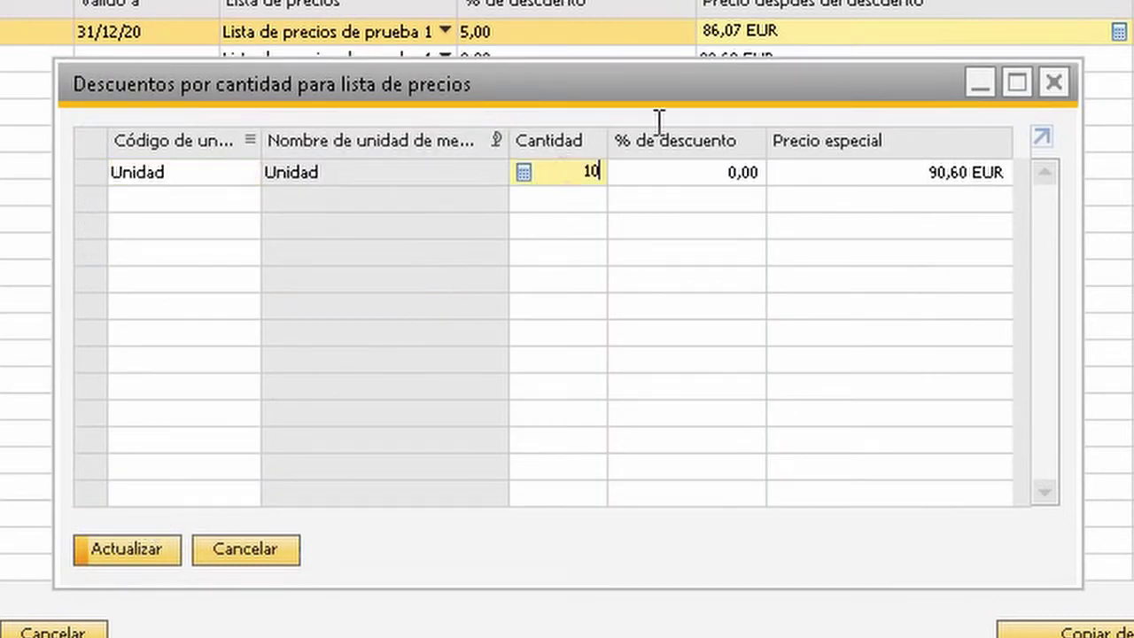
click(661, 171)
text(5)
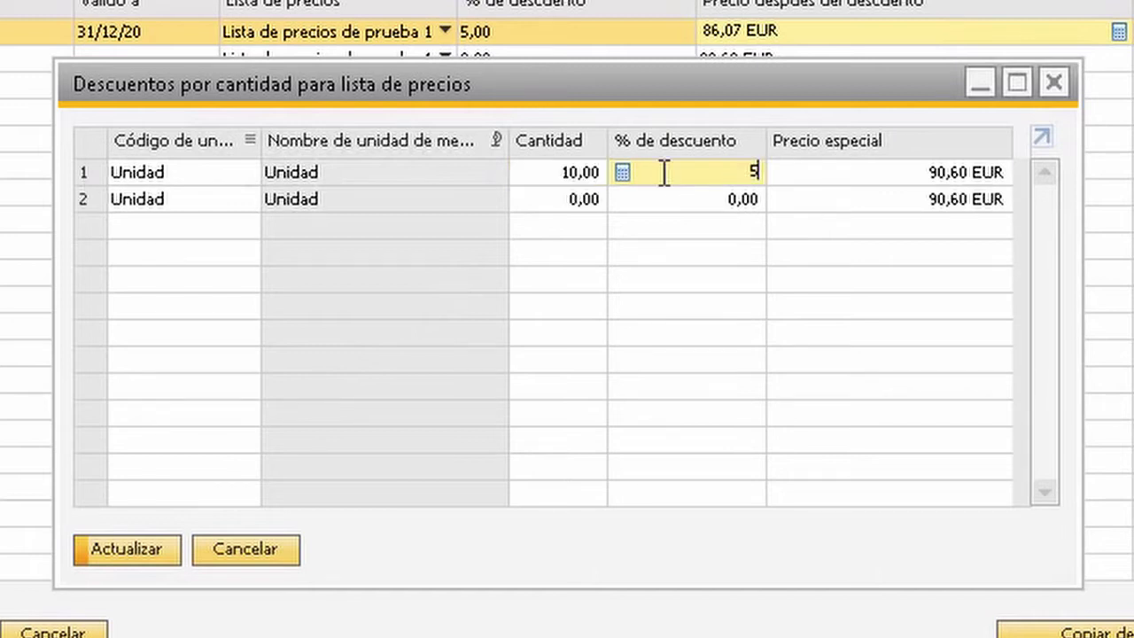
click(576, 200)
text(20)
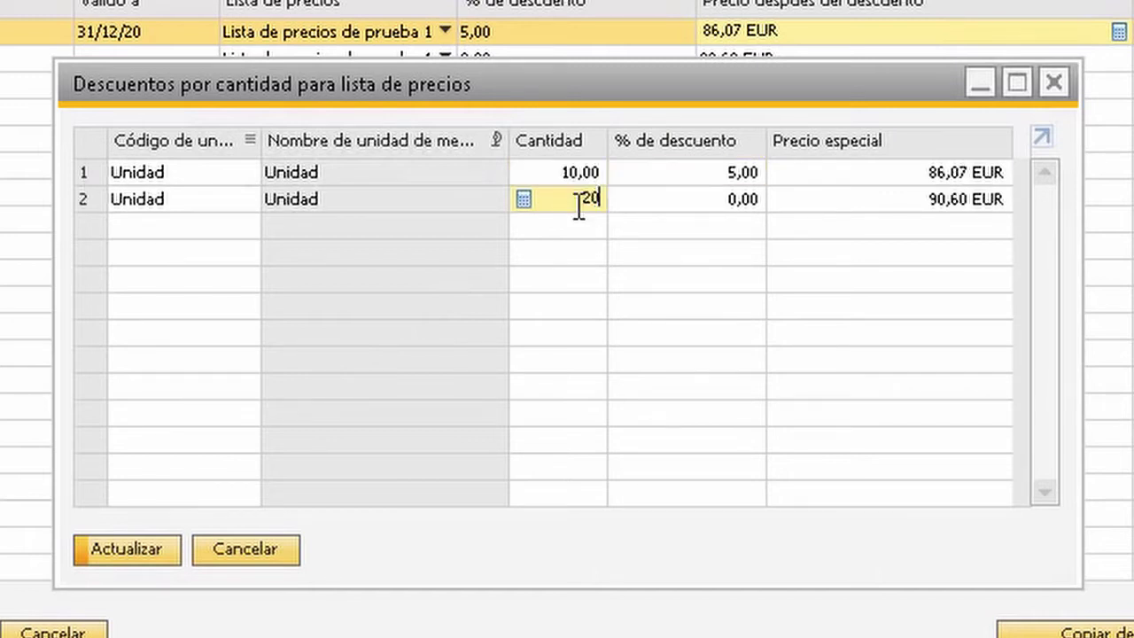
click(663, 202)
text(8)
click(584, 225)
text(30)
click(714, 227)
text(10)
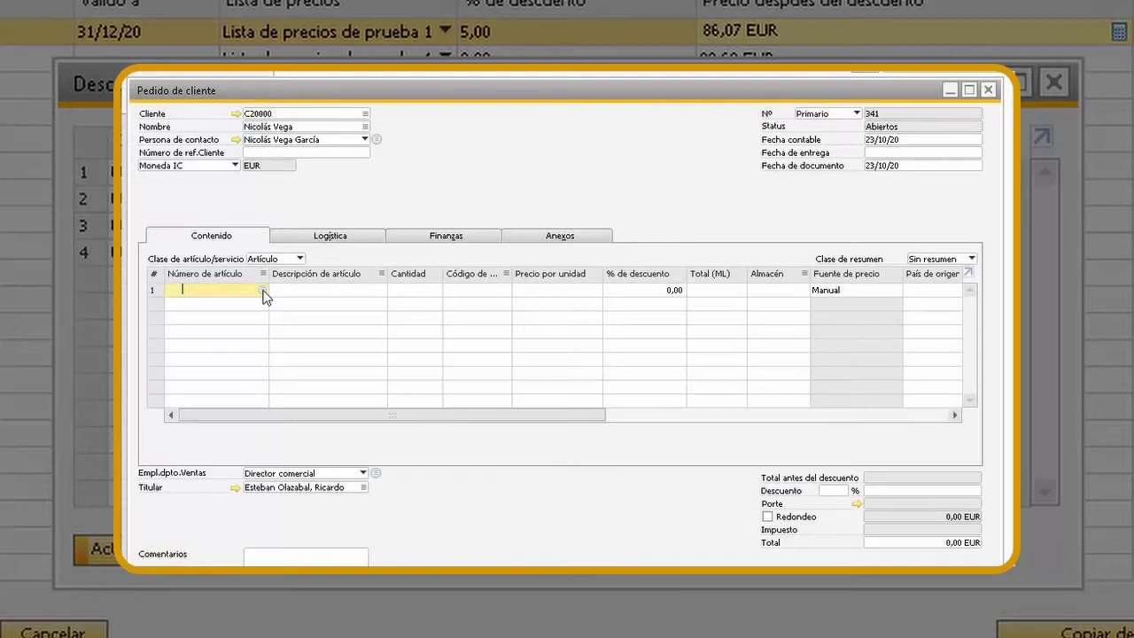
Step: Enter item A00007 (Pantalla 20") on the sales order with a quantity of 25
click(266, 296)
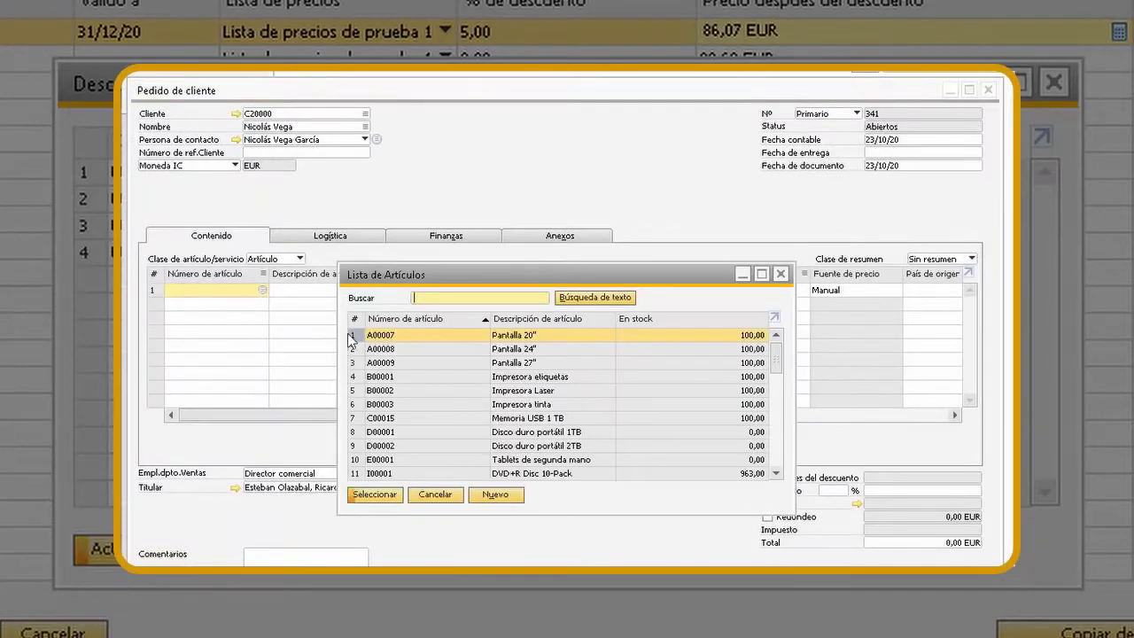
click(378, 498)
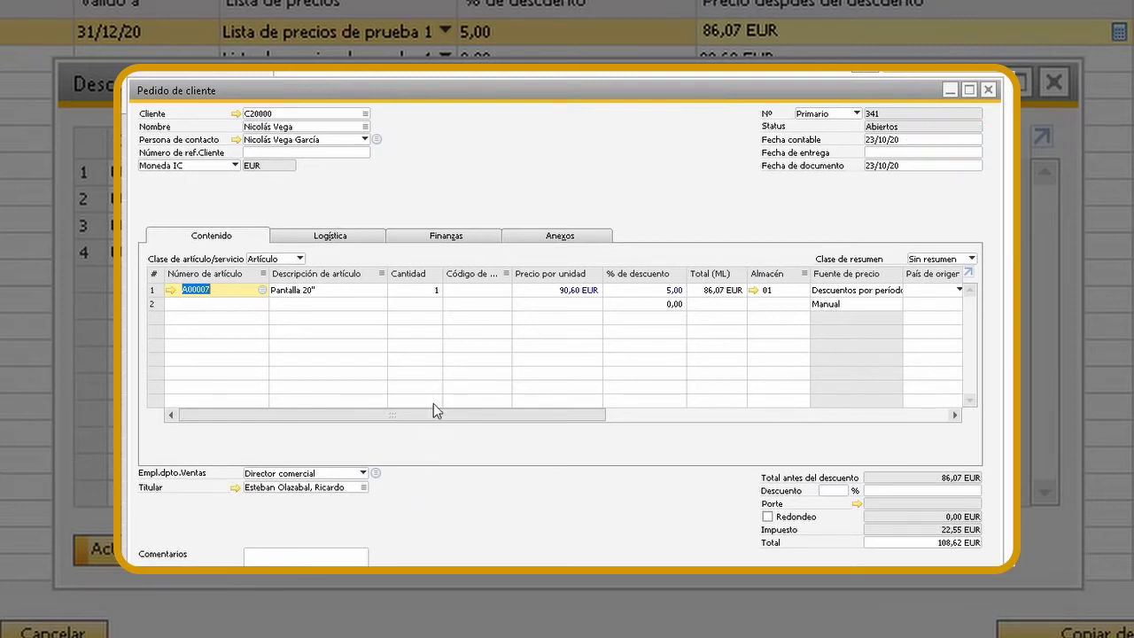
click(426, 295)
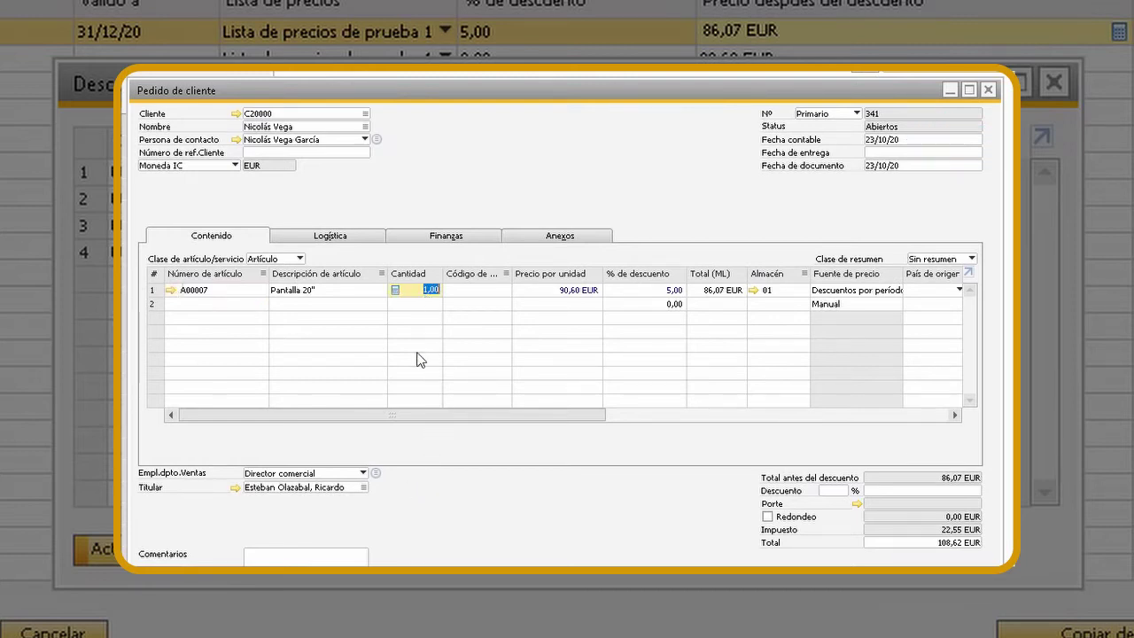
text(25)
click(495, 290)
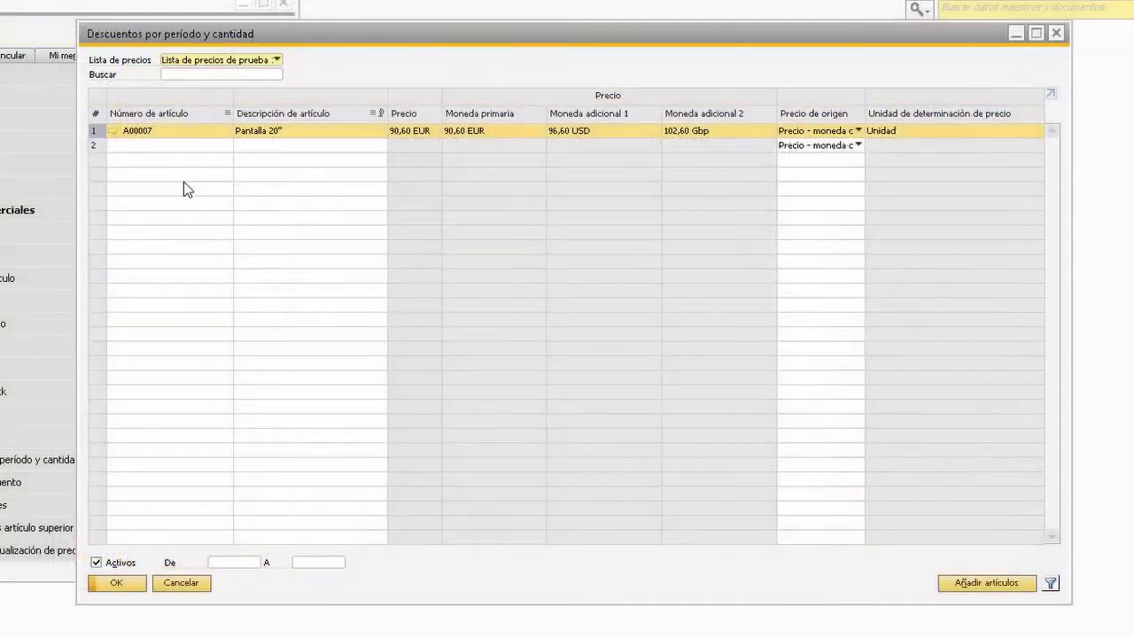
Step: Clear the discount percentage of item A00007's 2020 discount period and open that period's quantity discounts
double_click(97, 133)
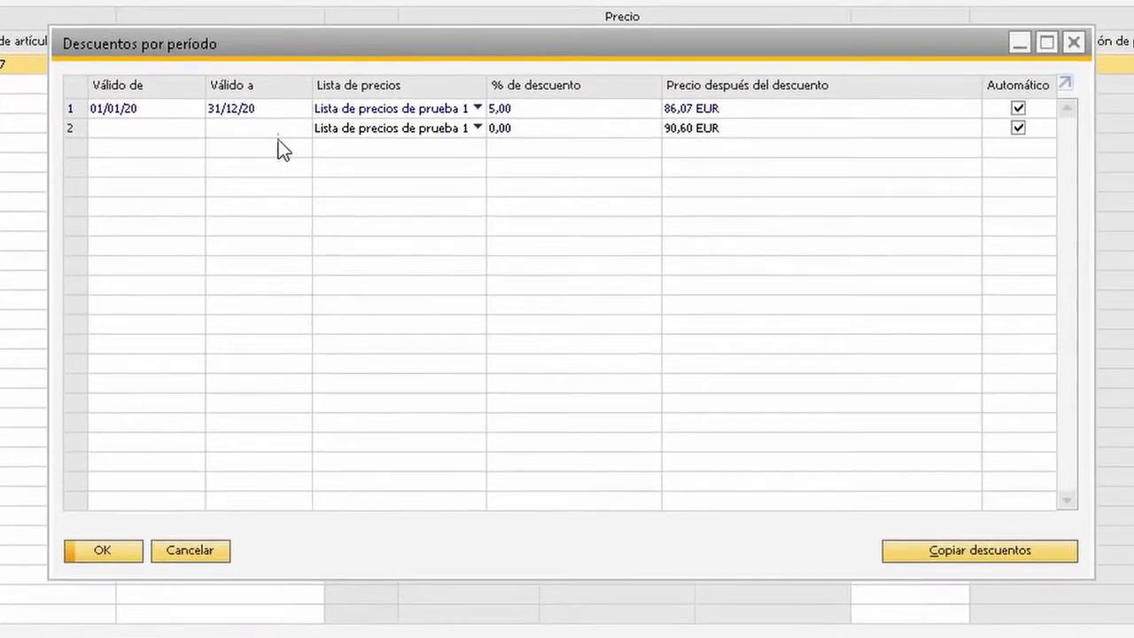
click(540, 124)
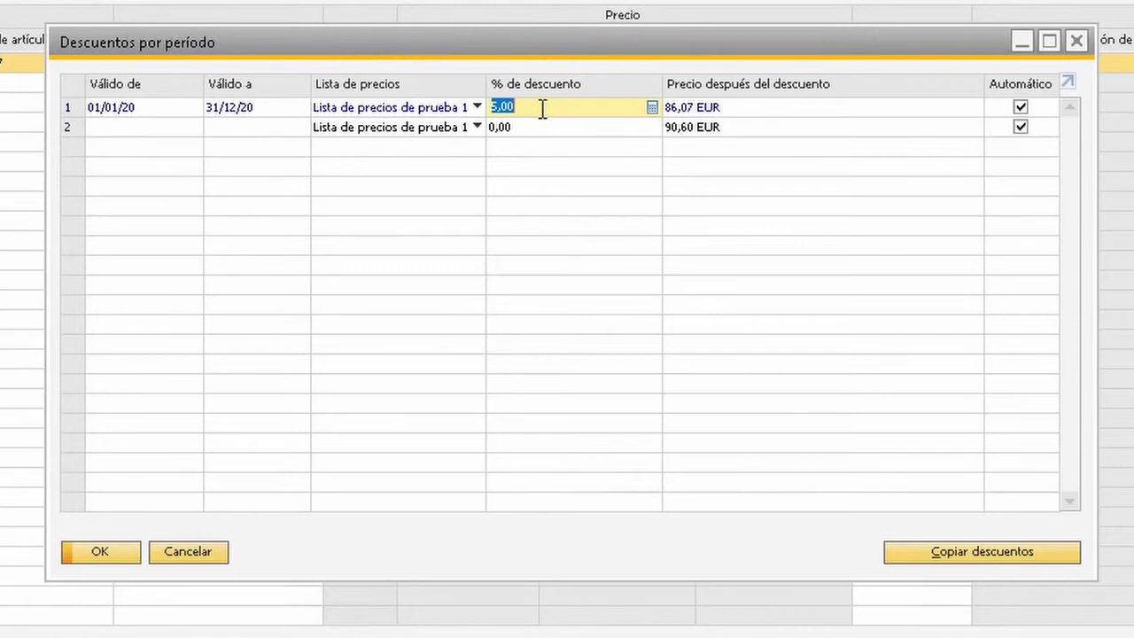
key(BackSpace)
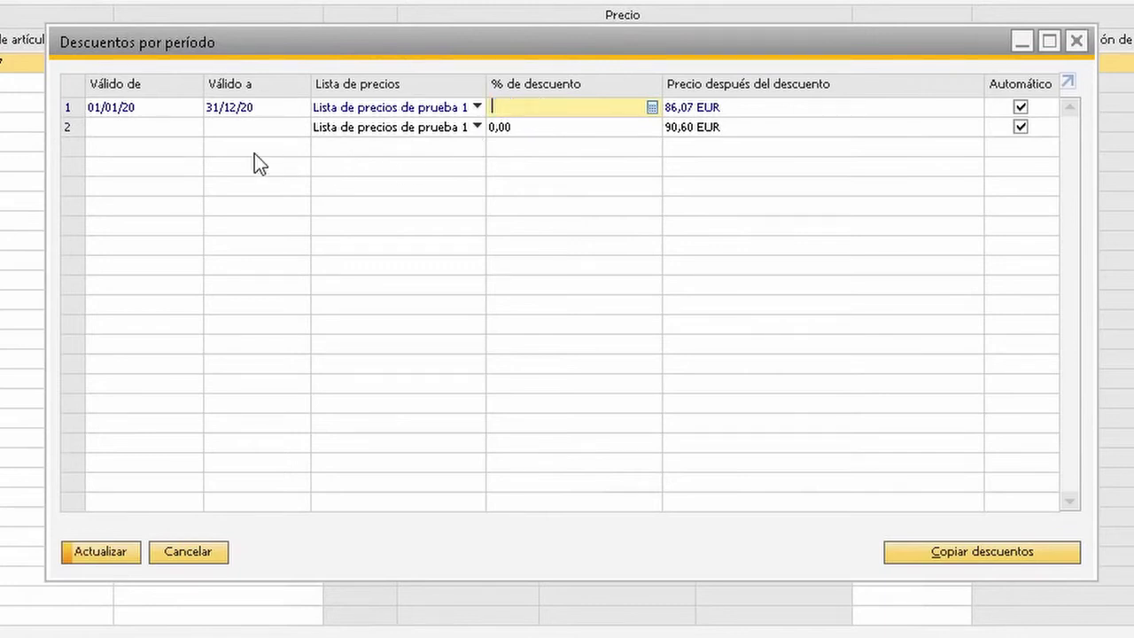
double_click(73, 108)
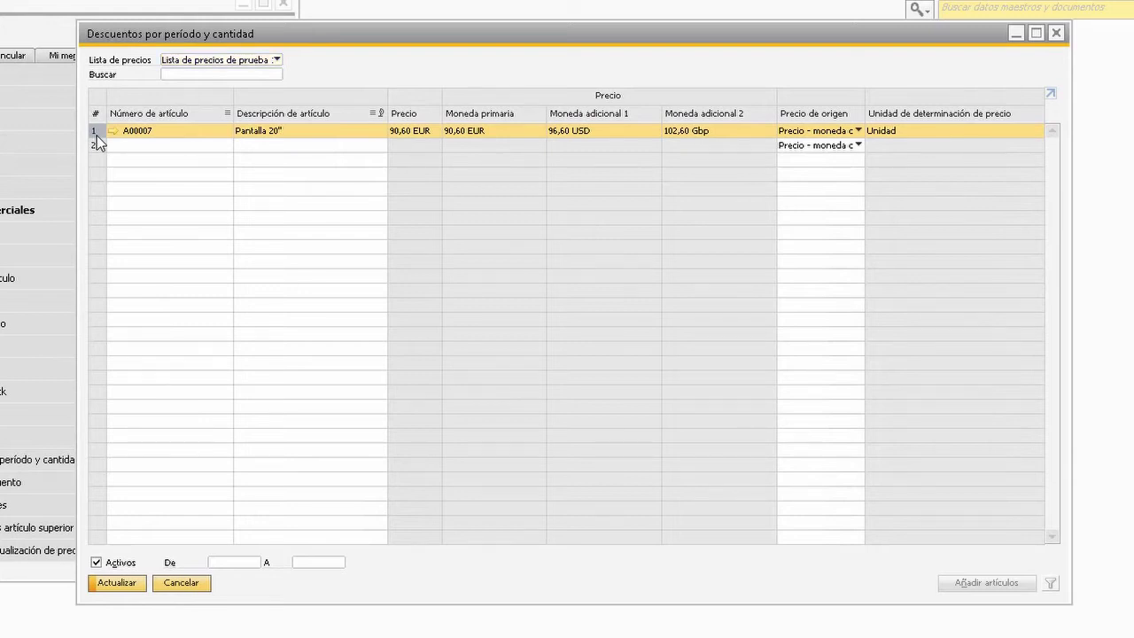
Step: Clear the end date of item A00007's 2020 discount period and open that period's quantity discounts
double_click(97, 136)
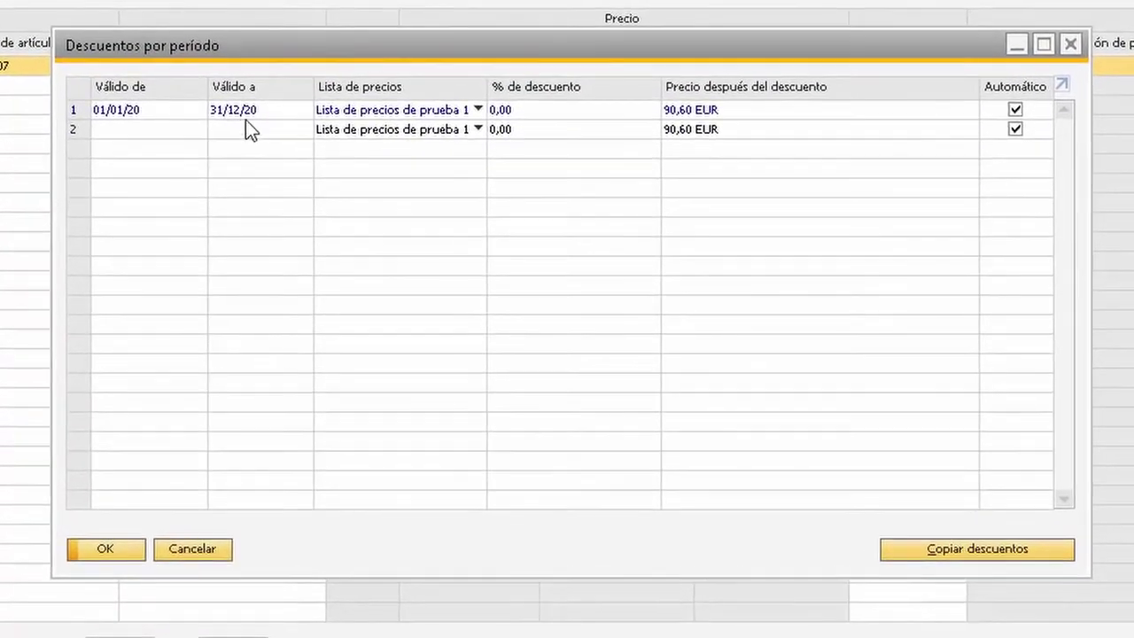
click(266, 110)
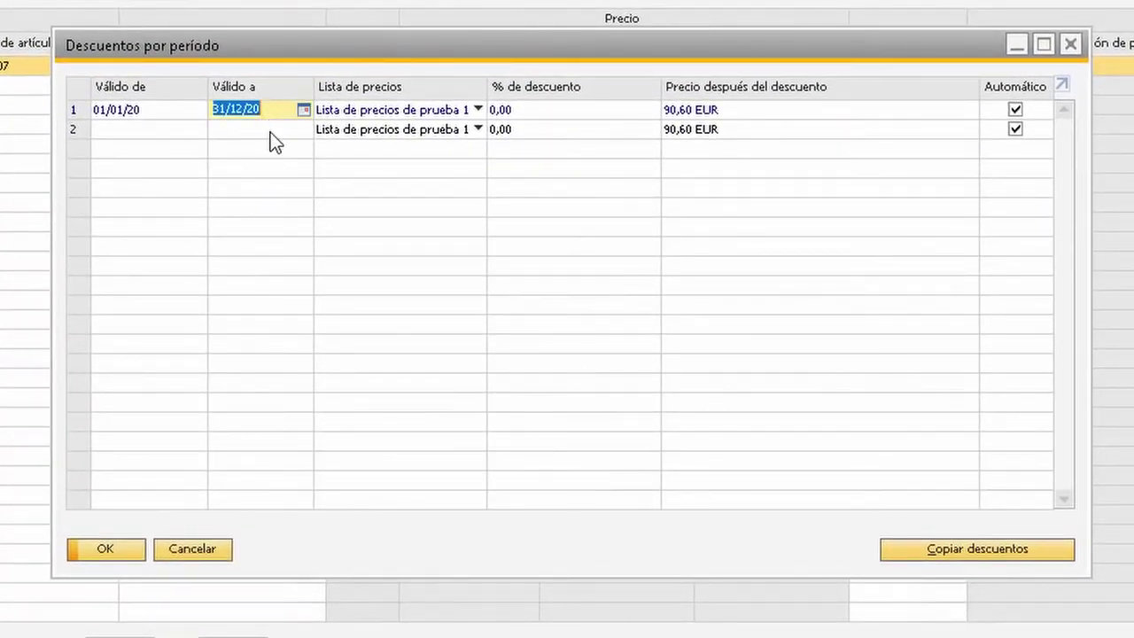
key(BackSpace)
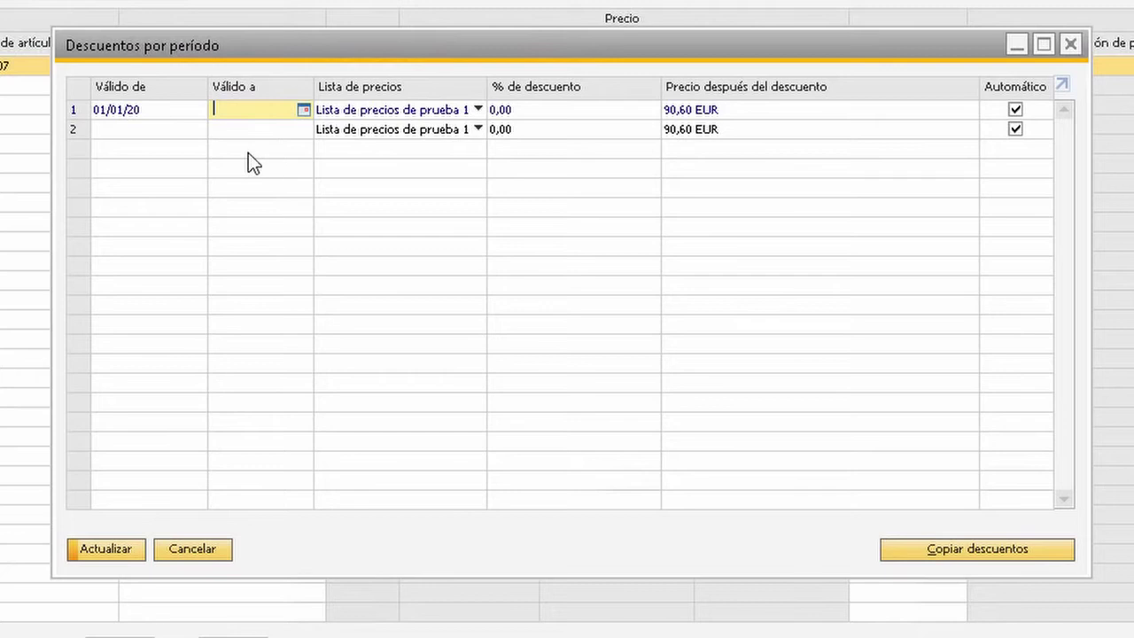
double_click(76, 109)
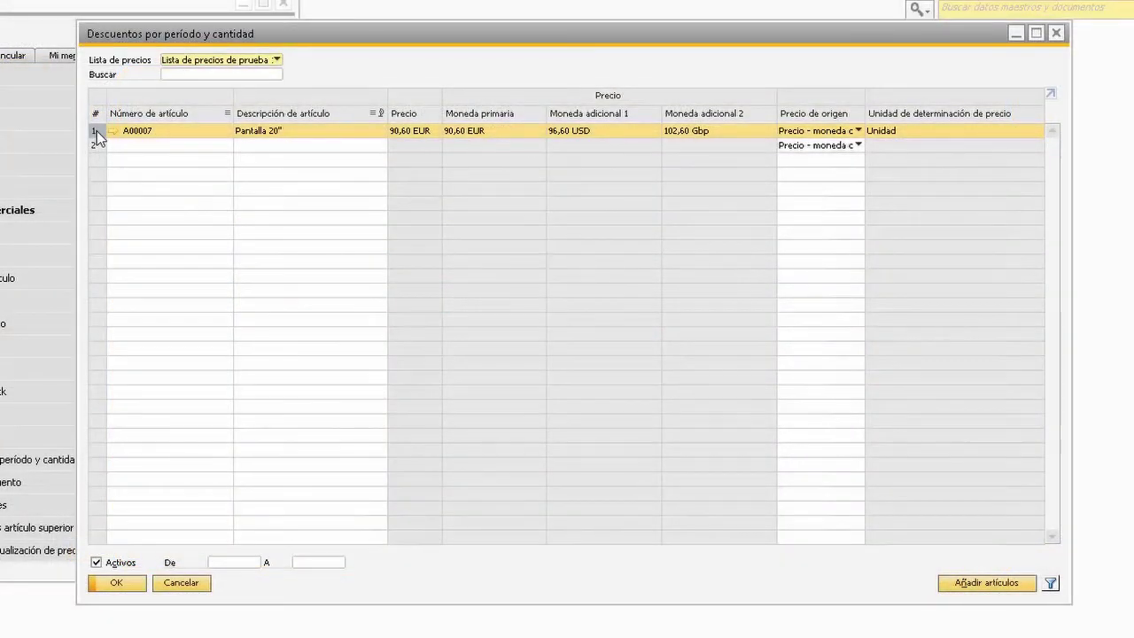
Step: Define a period discount of 10% for item A00007, valid from 01/01/20 to 31/12/20
double_click(97, 135)
double_click(244, 167)
text(0101)
click(336, 165)
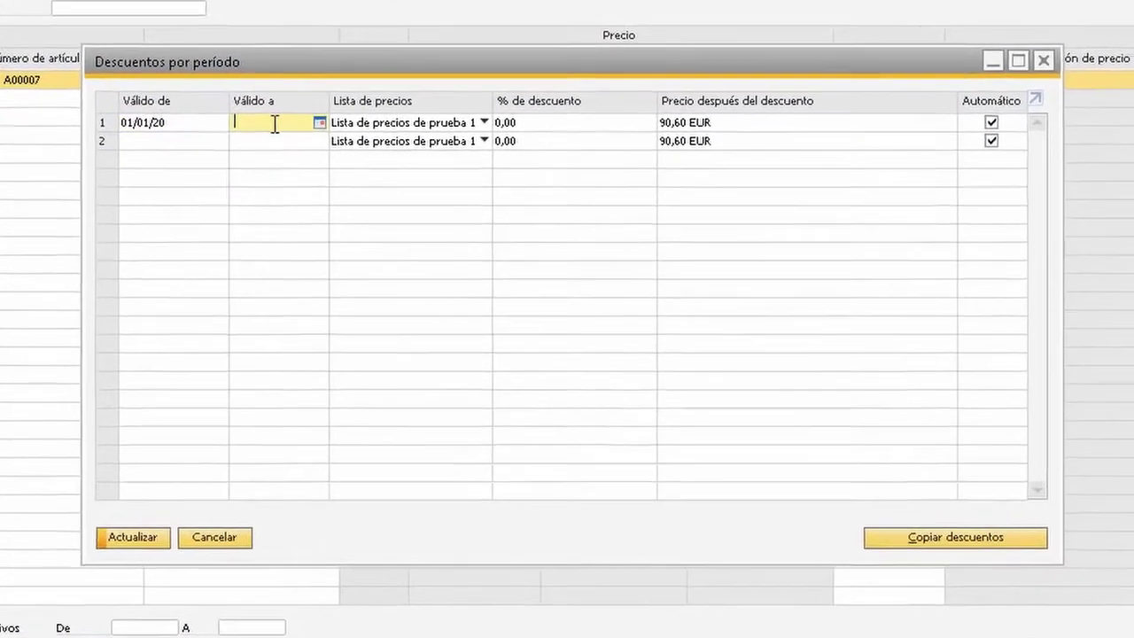
text(311220)
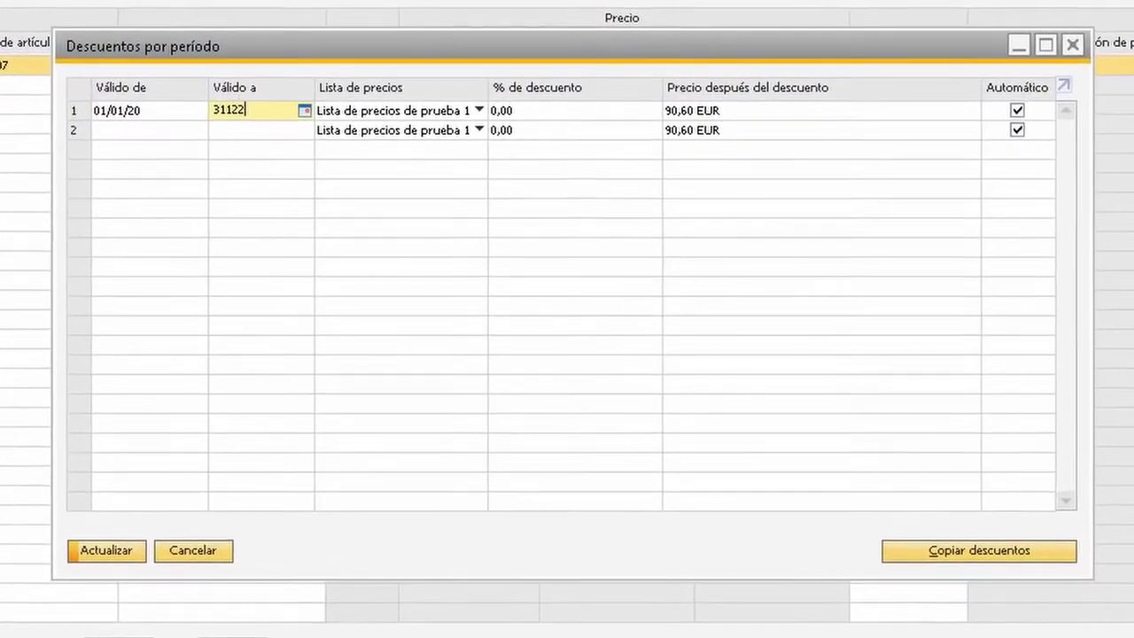
click(510, 122)
text(10)
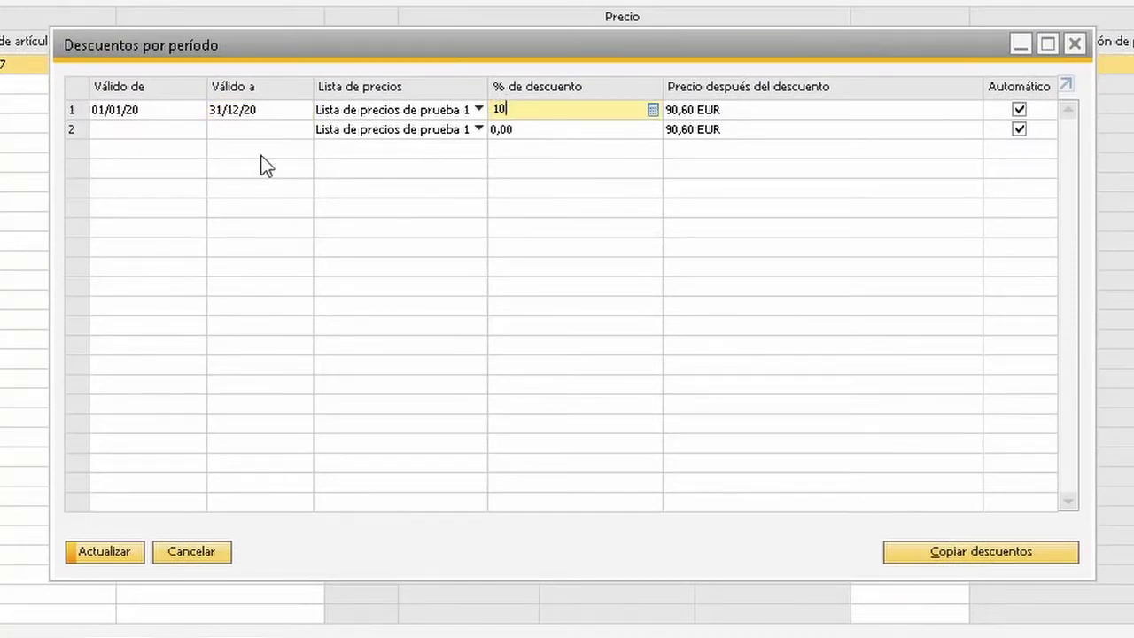
Step: Open the quantity discounts of A00007's 2020 period and set the first row to a quantity of 3 with a 5% discount
double_click(81, 109)
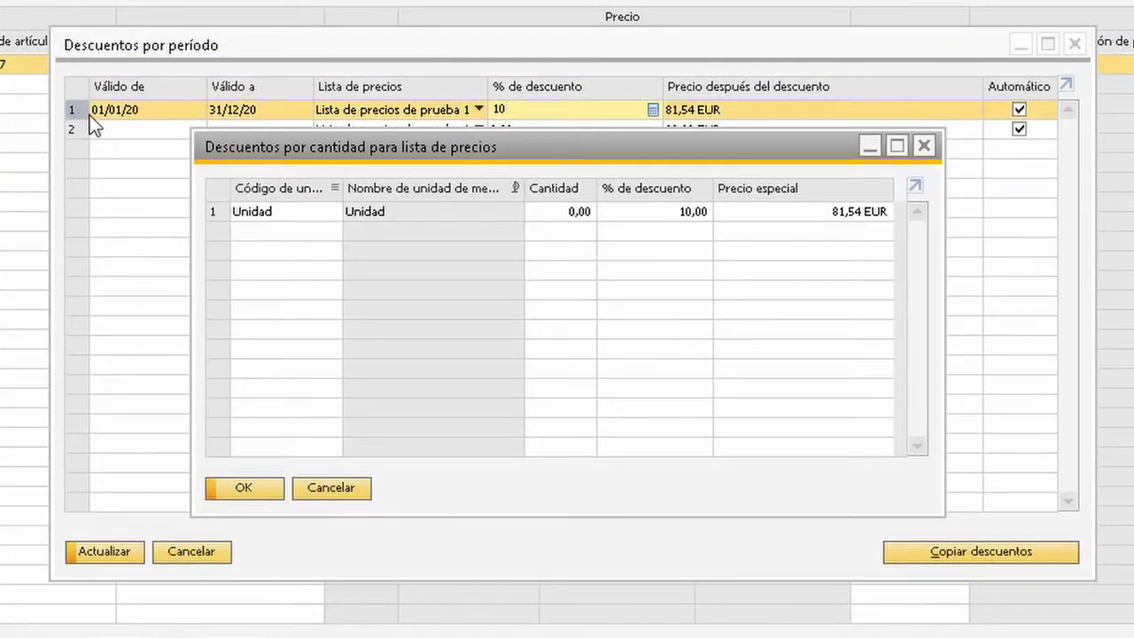
click(575, 216)
text(3)
click(674, 220)
text(5)
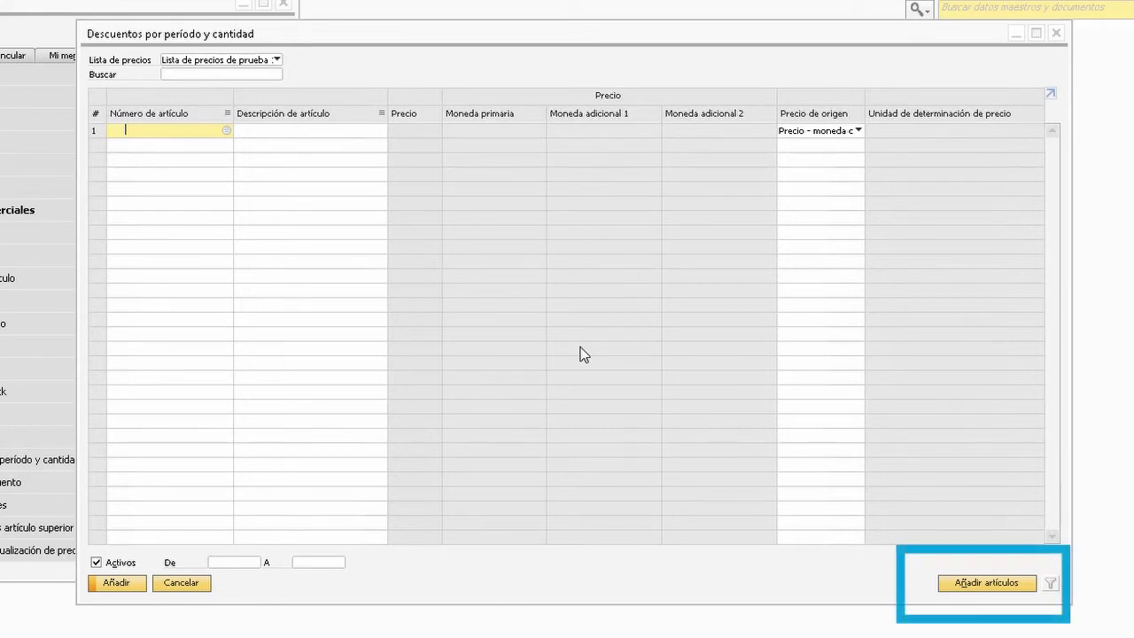
Step: Add the range of items from A00007 to I00001 to the price list's discounts
click(966, 585)
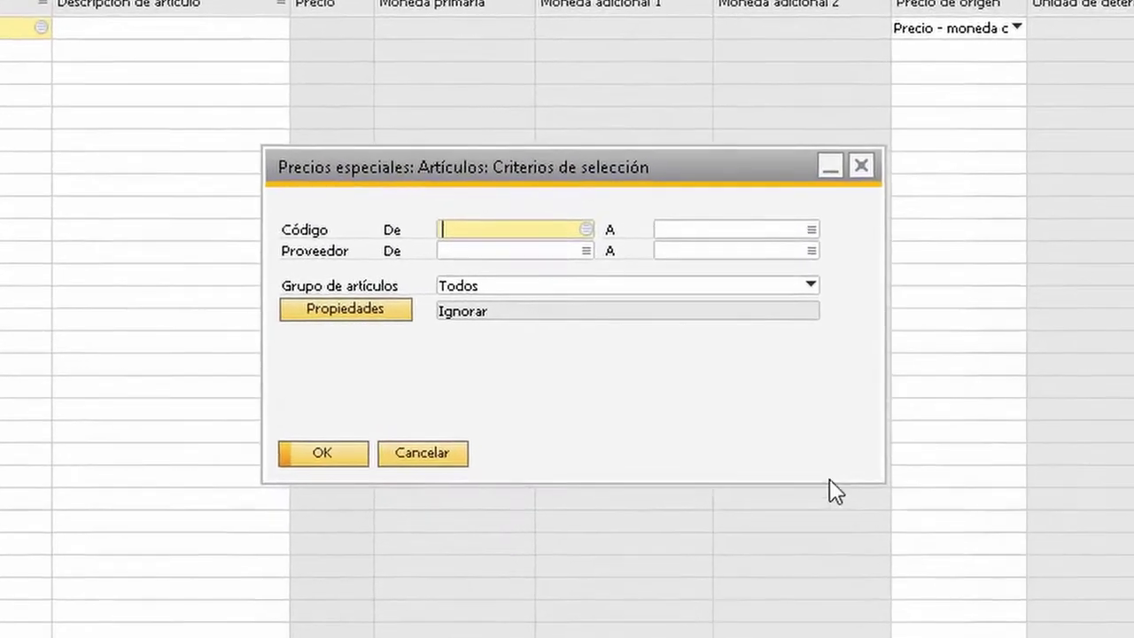
click(585, 231)
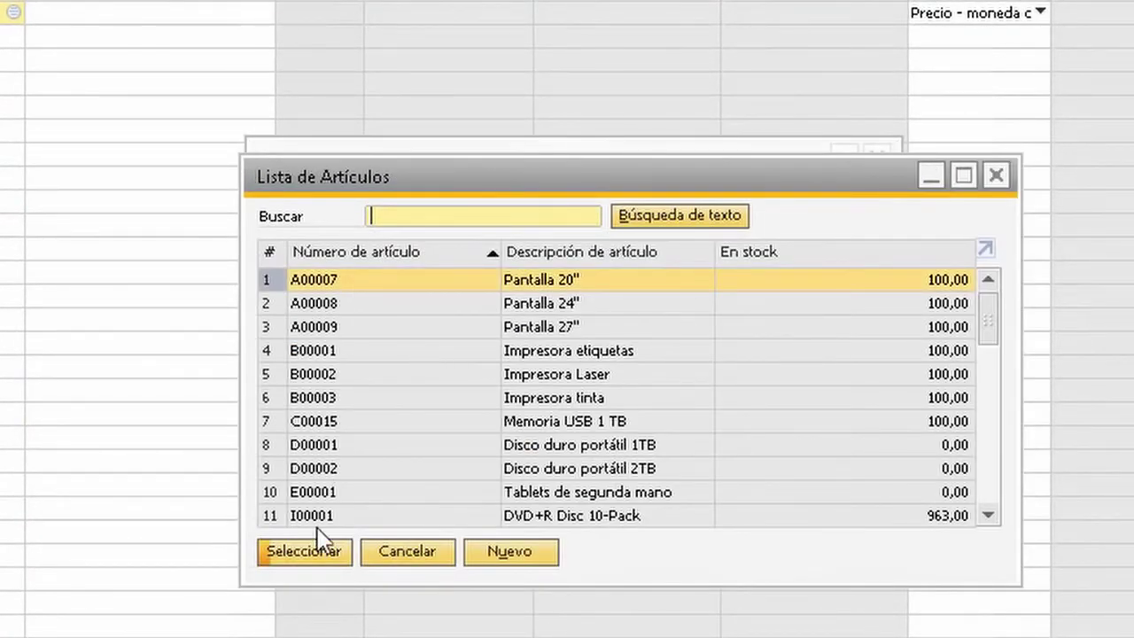
click(310, 554)
click(817, 228)
click(572, 517)
click(324, 557)
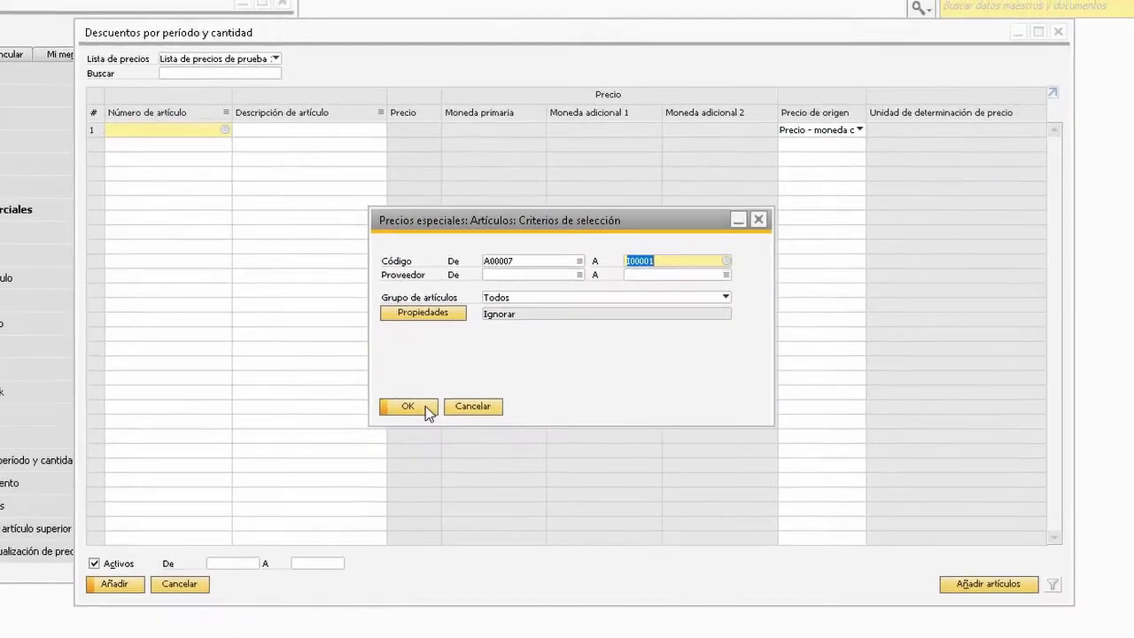
click(310, 460)
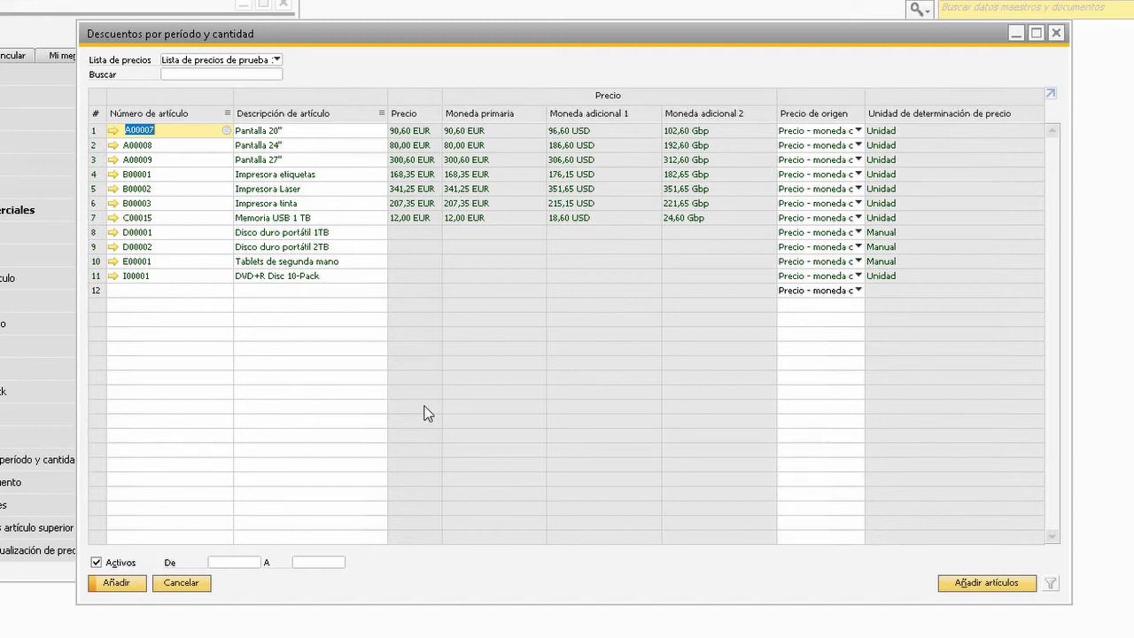
Step: Set A00007's period discount to end on 31/12/20 with a 5% discount
double_click(94, 130)
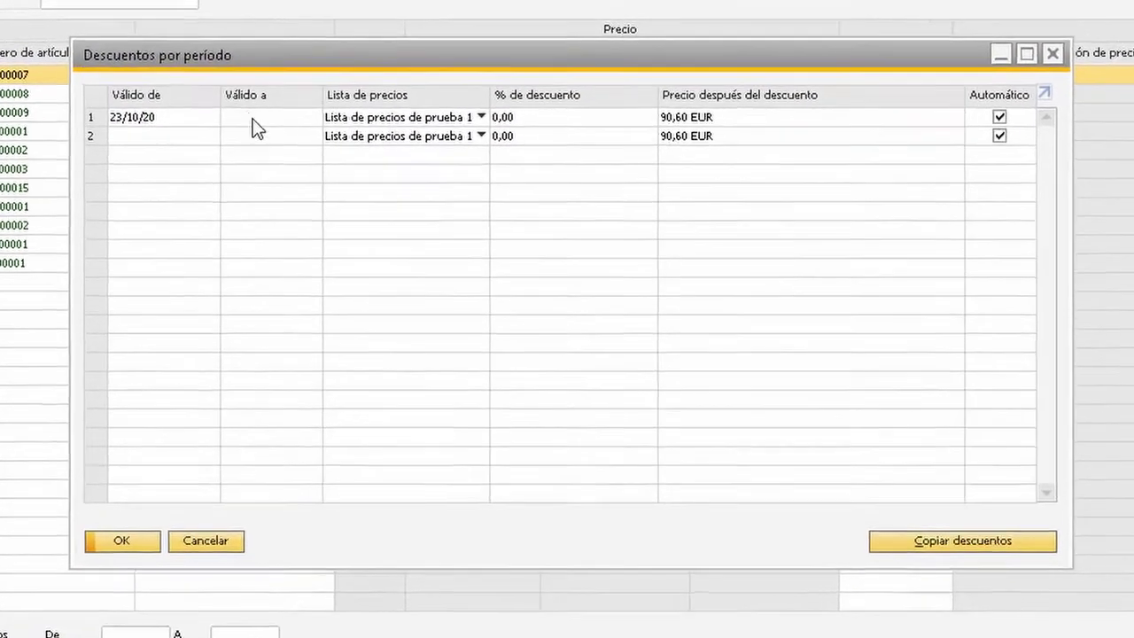
click(309, 154)
text(311220)
key(Tab)
key(Tab)
text(5)
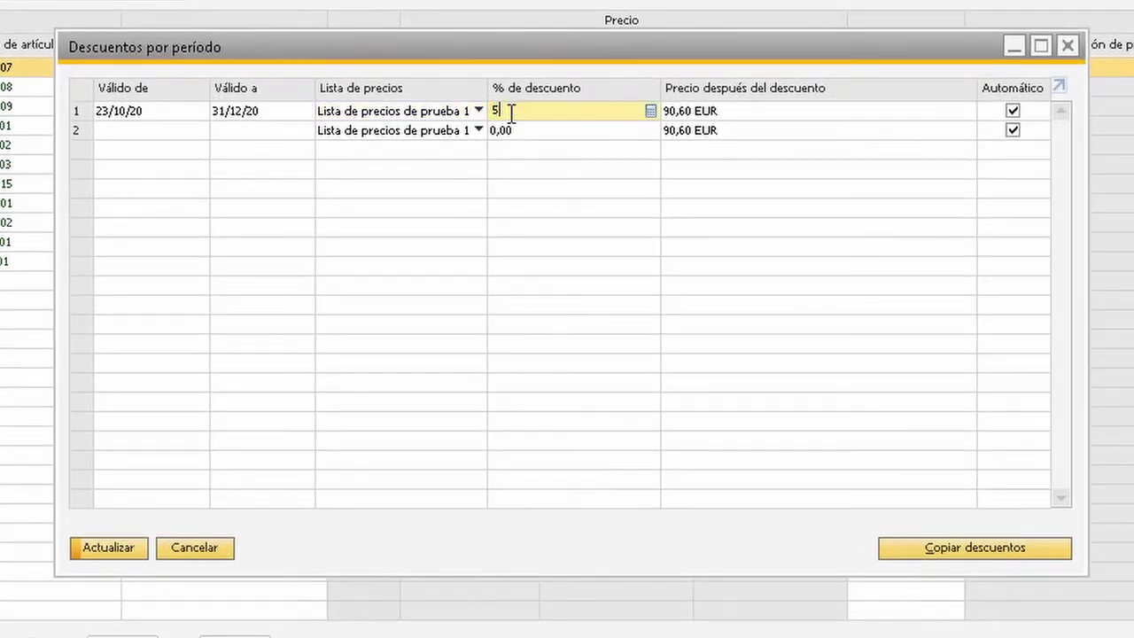
Step: Define the quantity discounts of A00007's period as 5% for 10 units and 10% for 20 units
double_click(74, 110)
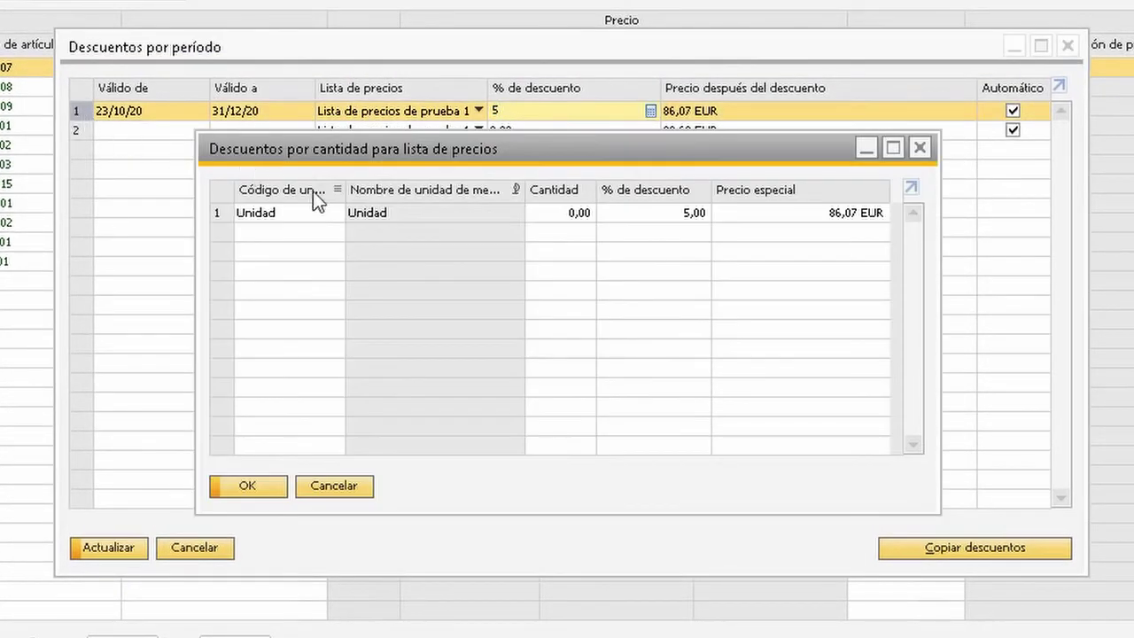
click(564, 217)
text(10)
key(Tab)
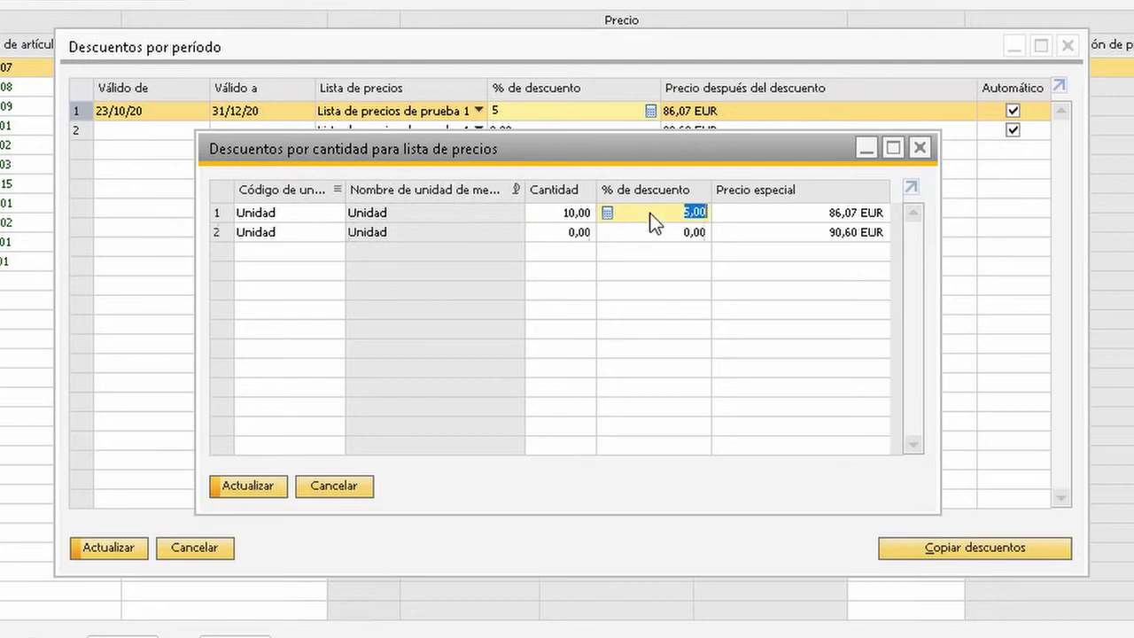
click(581, 235)
text(20)
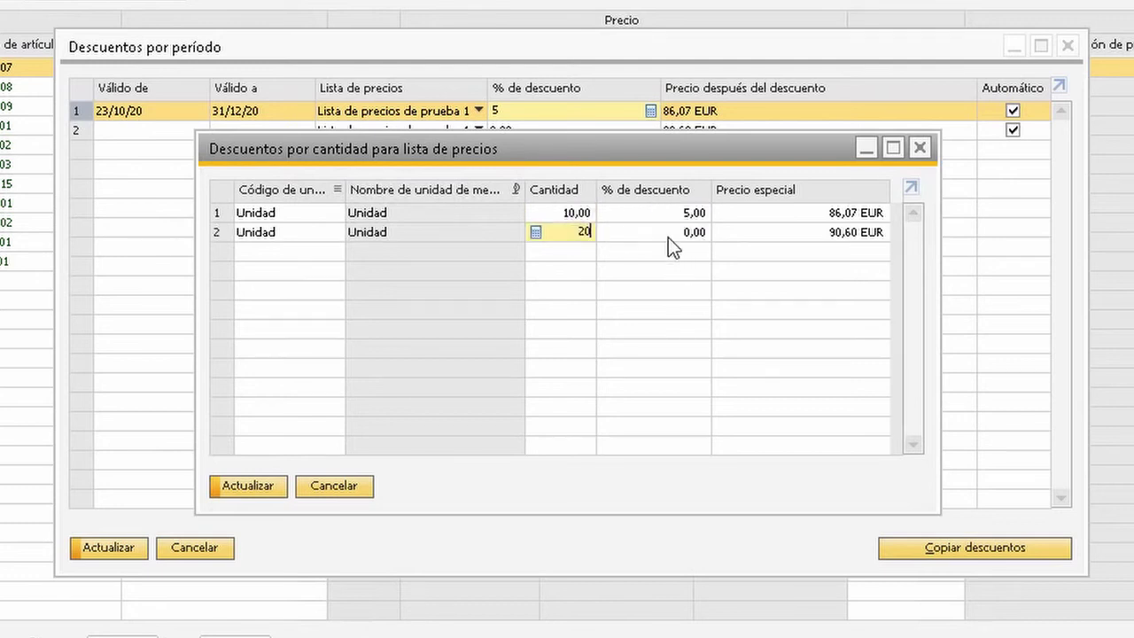
click(670, 230)
text(10)
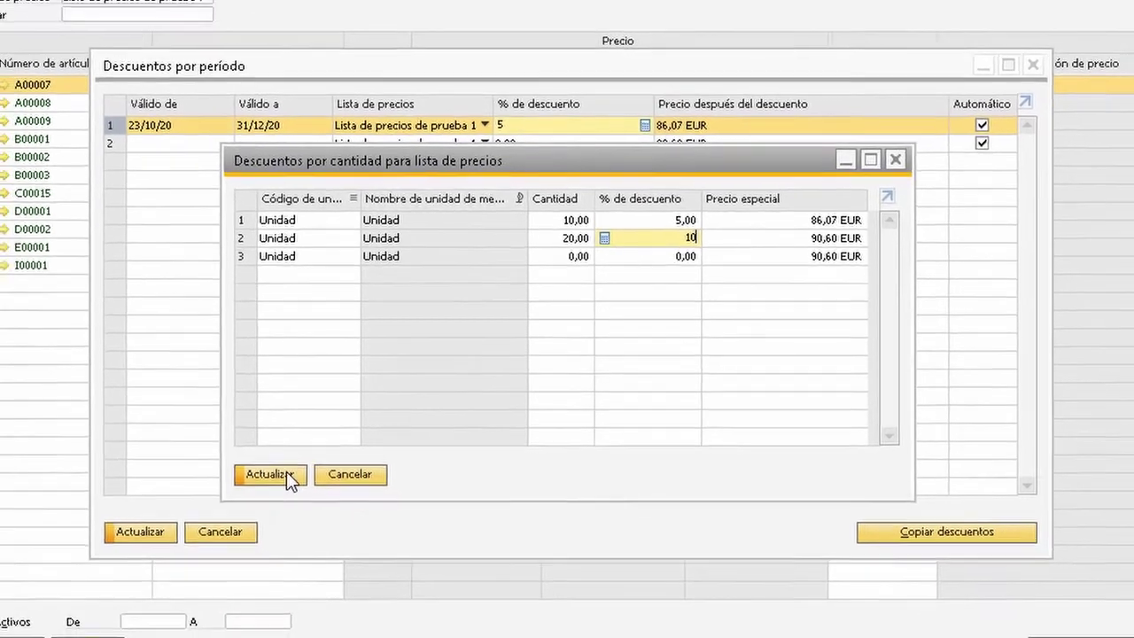
click(257, 486)
click(234, 491)
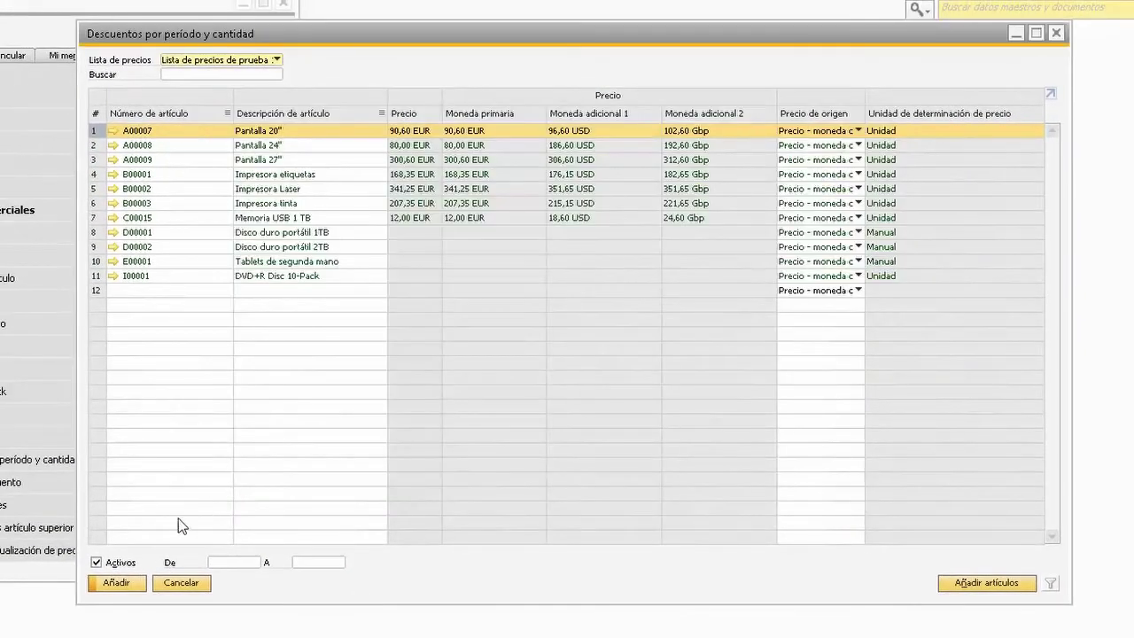
Step: Reselect the test price list, copy A00007's period discounts to all its other items except A00008, B00001 and B00002, and save
click(276, 59)
click(266, 76)
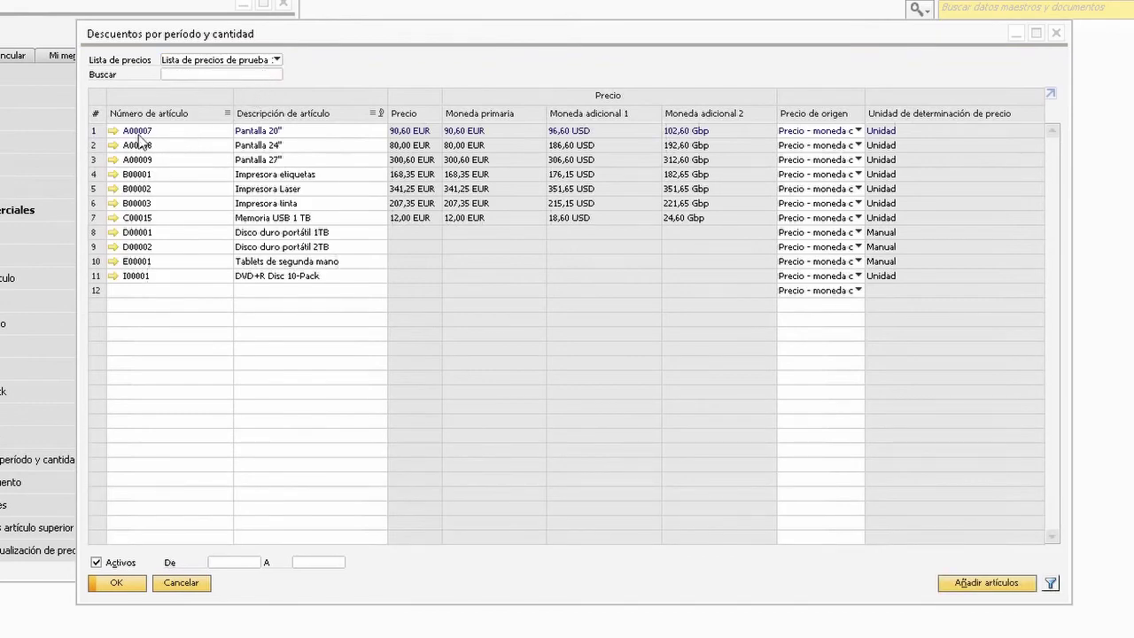
click(98, 133)
double_click(98, 133)
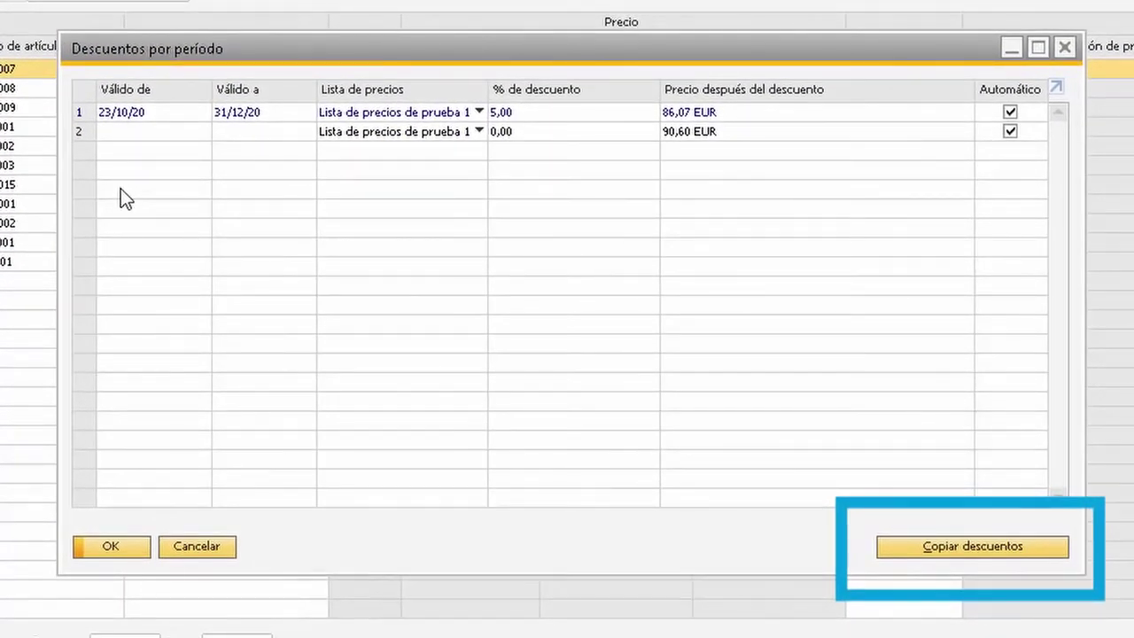
click(900, 545)
click(358, 223)
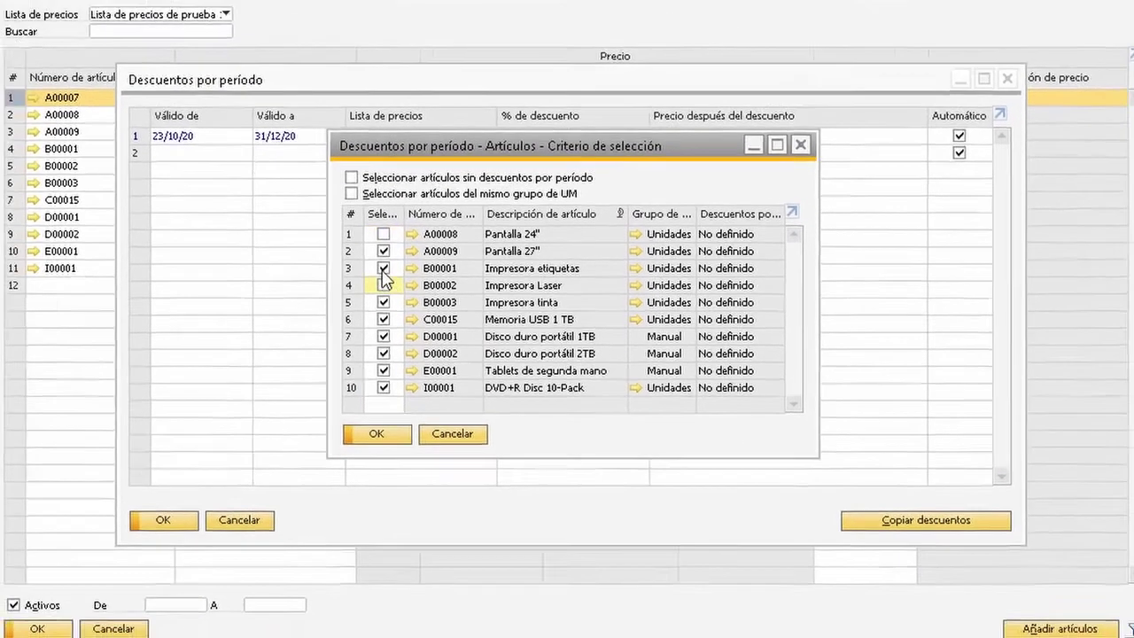
click(384, 268)
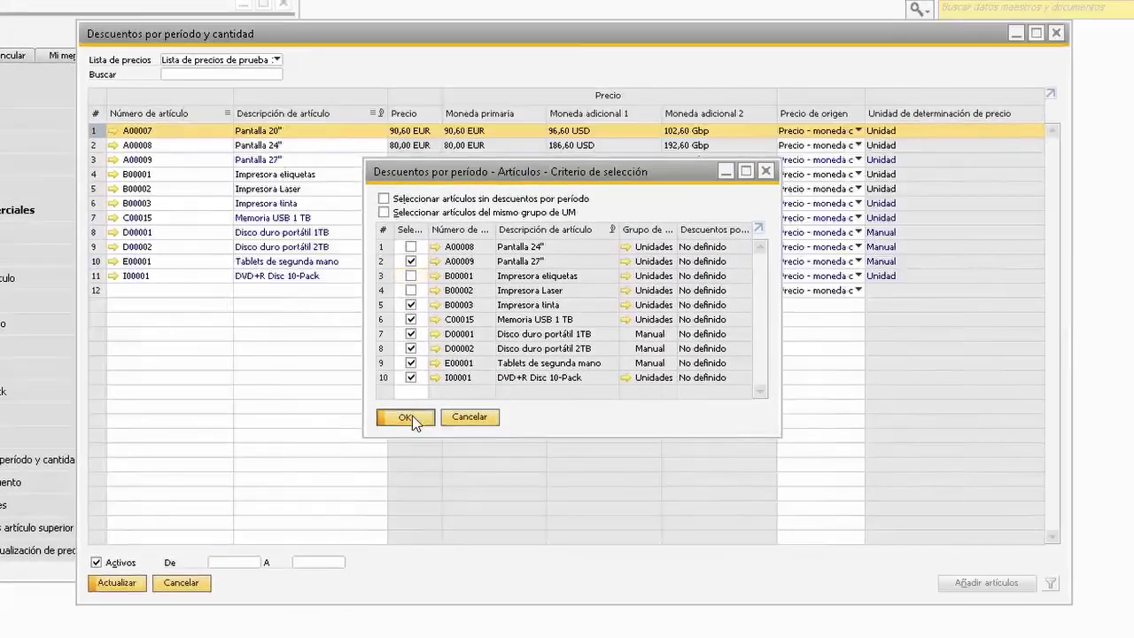
click(406, 417)
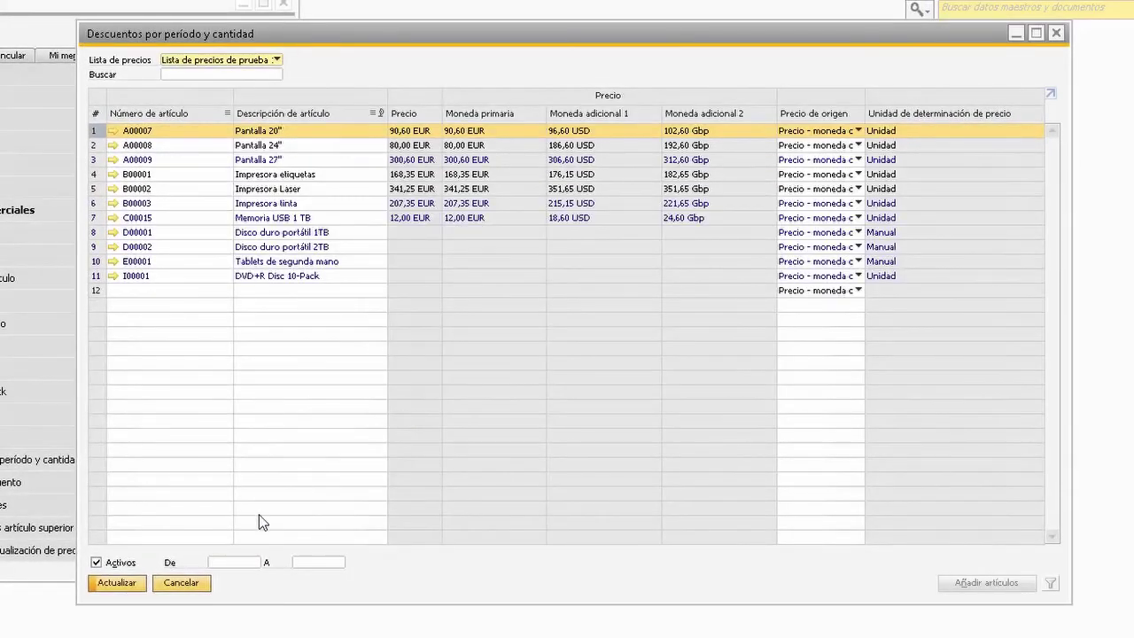
click(133, 583)
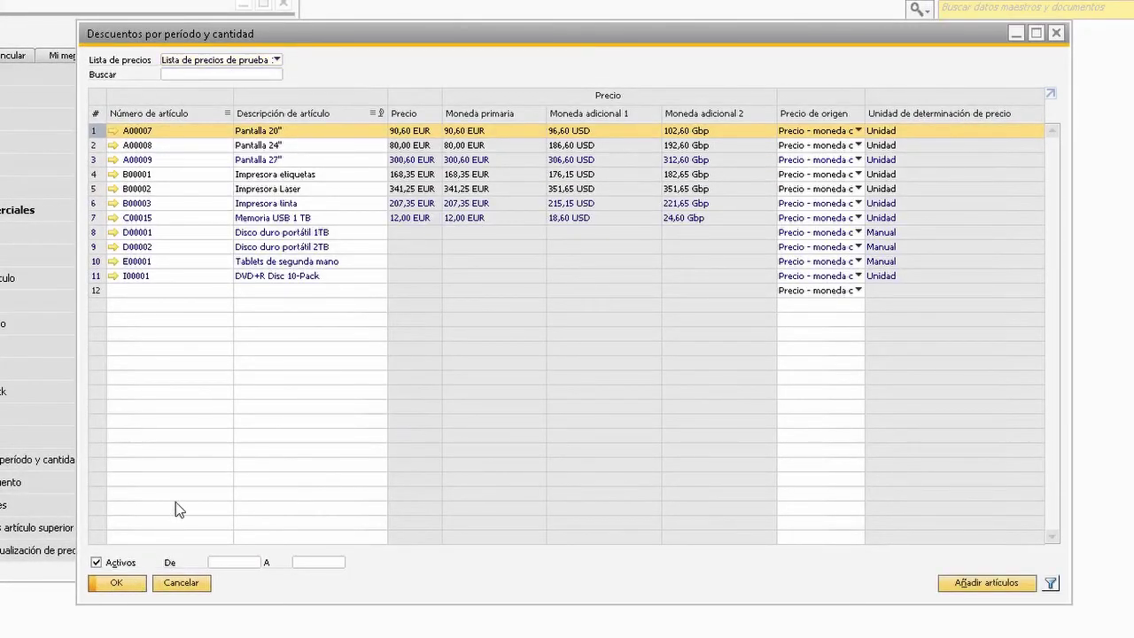
Step: Check the period and quantity discounts of items A00009 and A00008
double_click(101, 161)
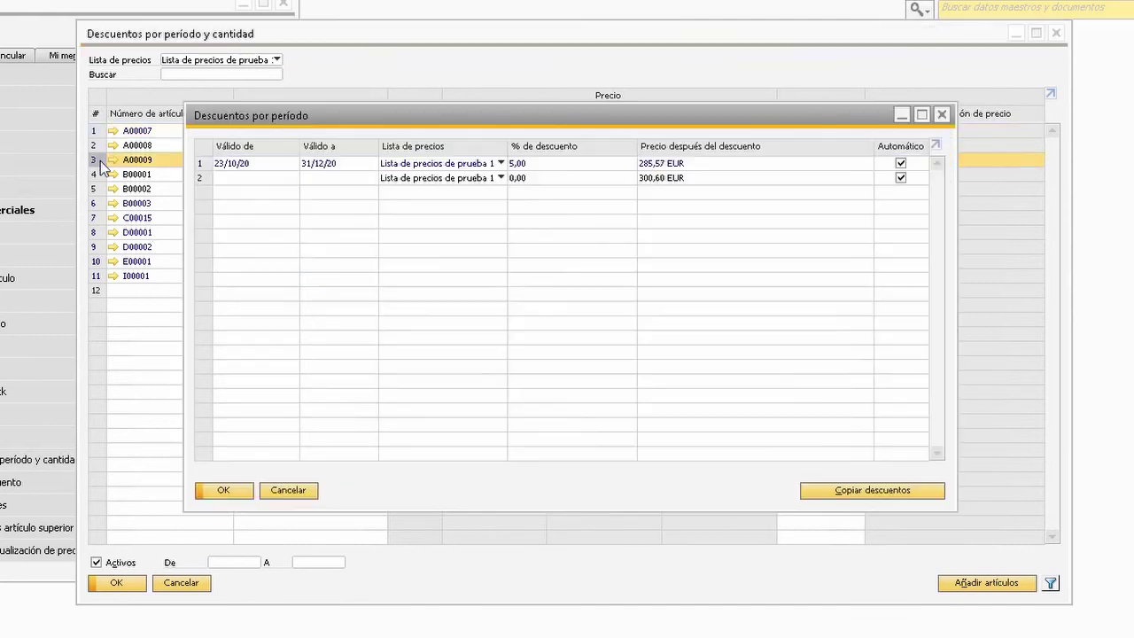
double_click(200, 165)
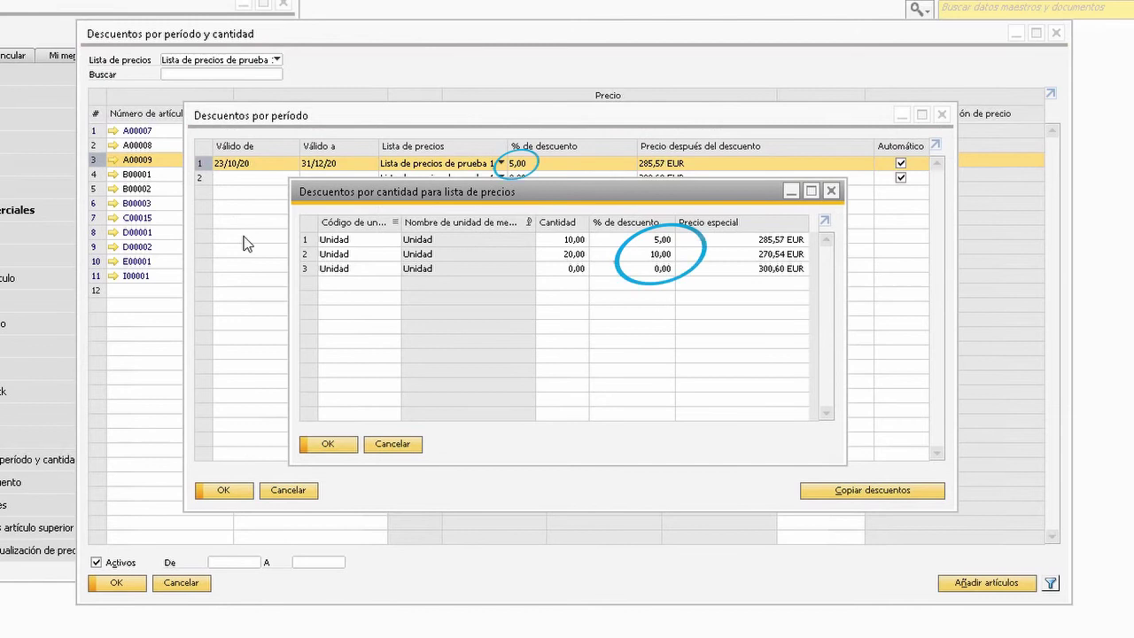
click(324, 445)
click(239, 496)
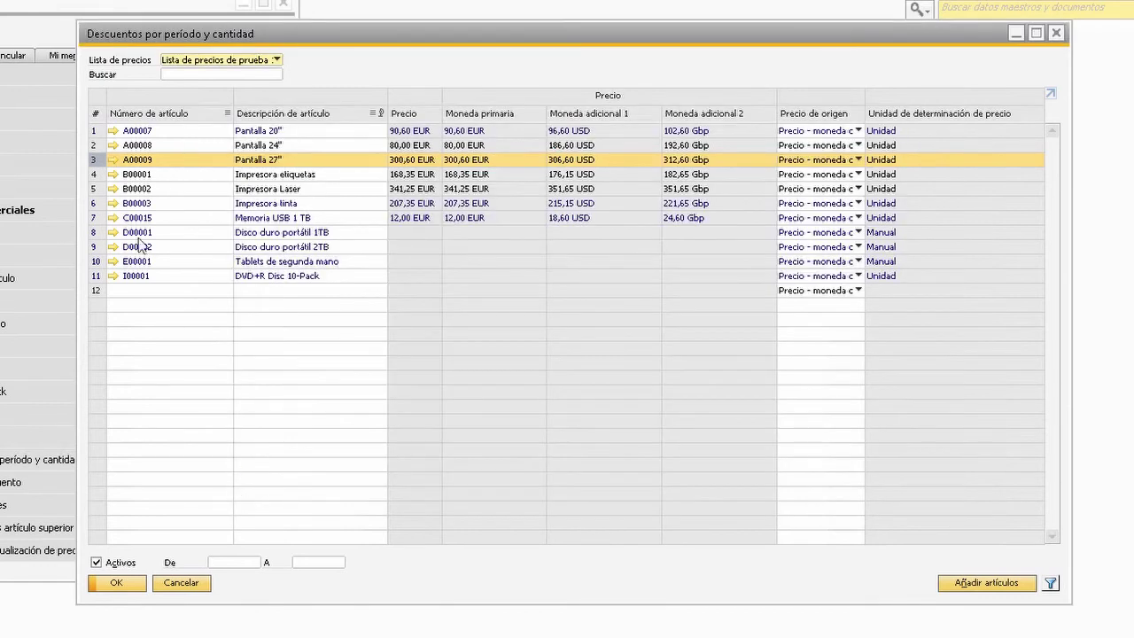
double_click(96, 148)
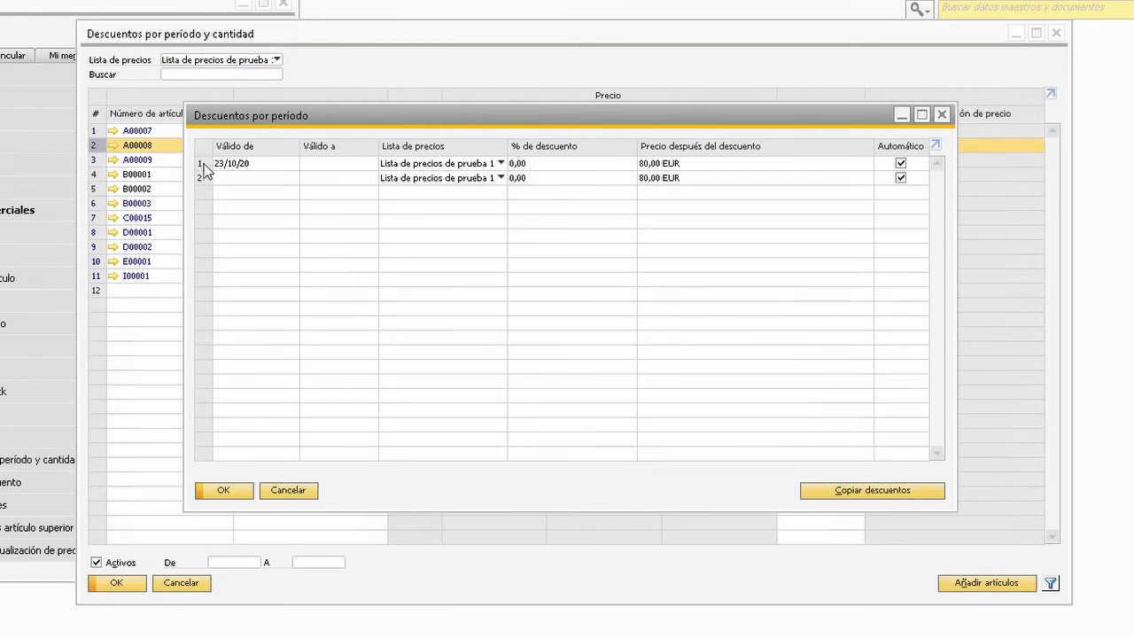
double_click(201, 164)
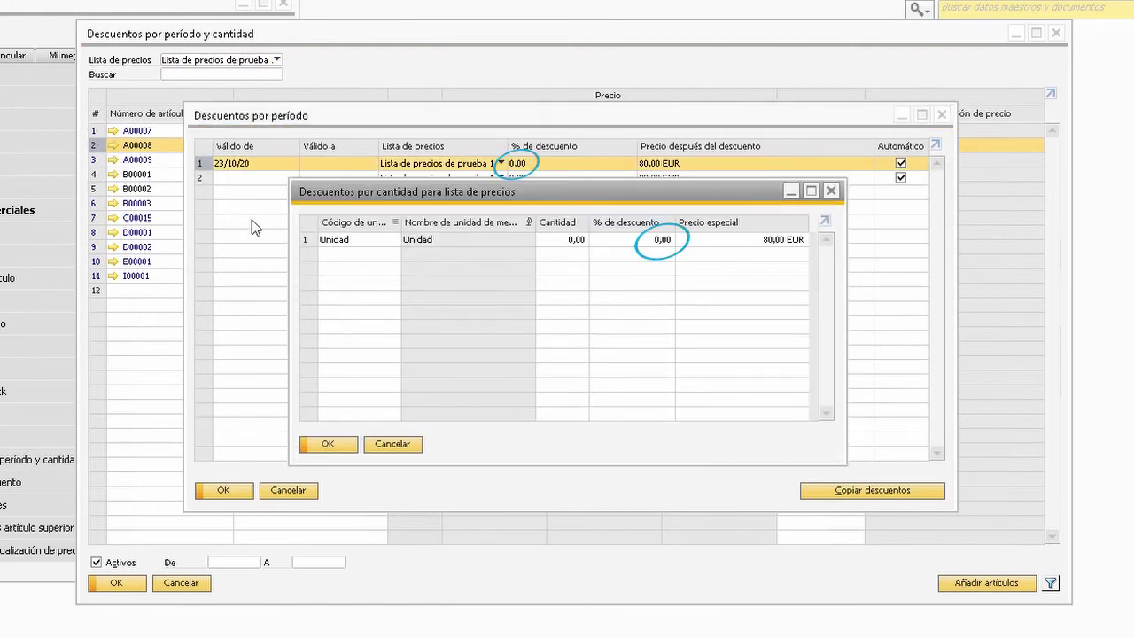
click(327, 445)
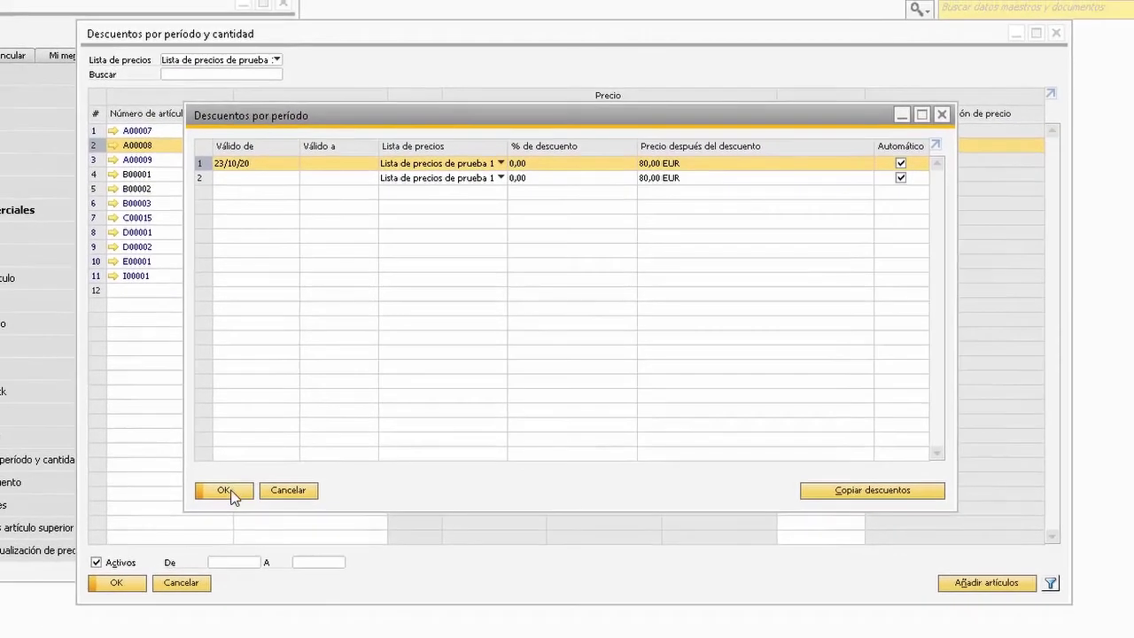
click(123, 539)
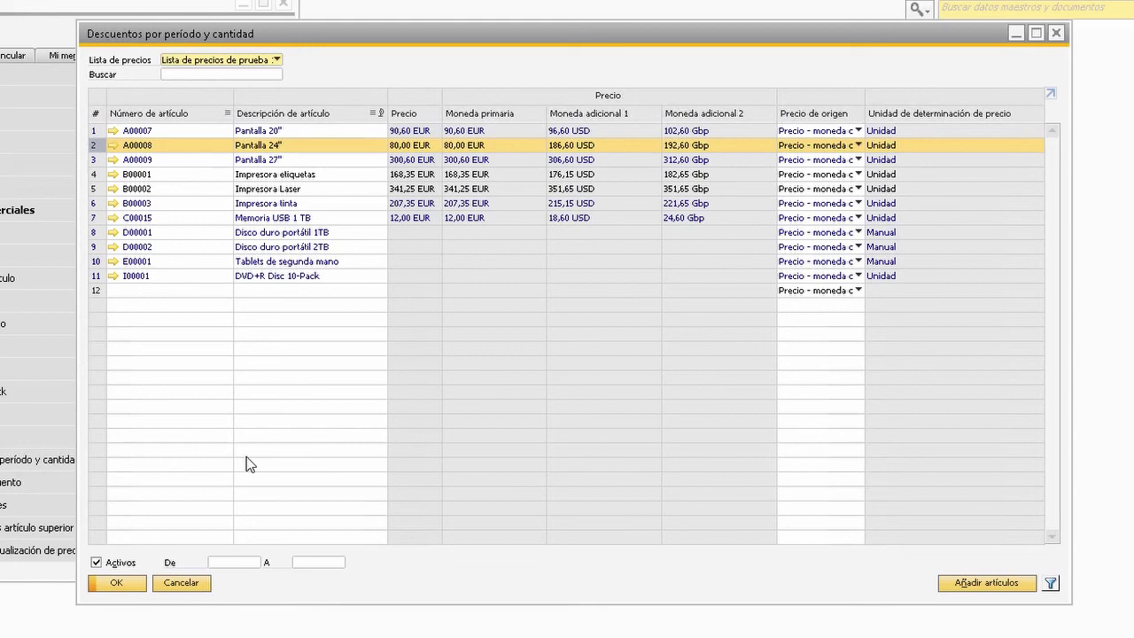
Step: Set the active validity range of the discounts to 01/01/20 through 31/03/20 and deactivate the Activos option
click(232, 562)
text(01012020)
key(Tab)
text(31032020)
key(Tab)
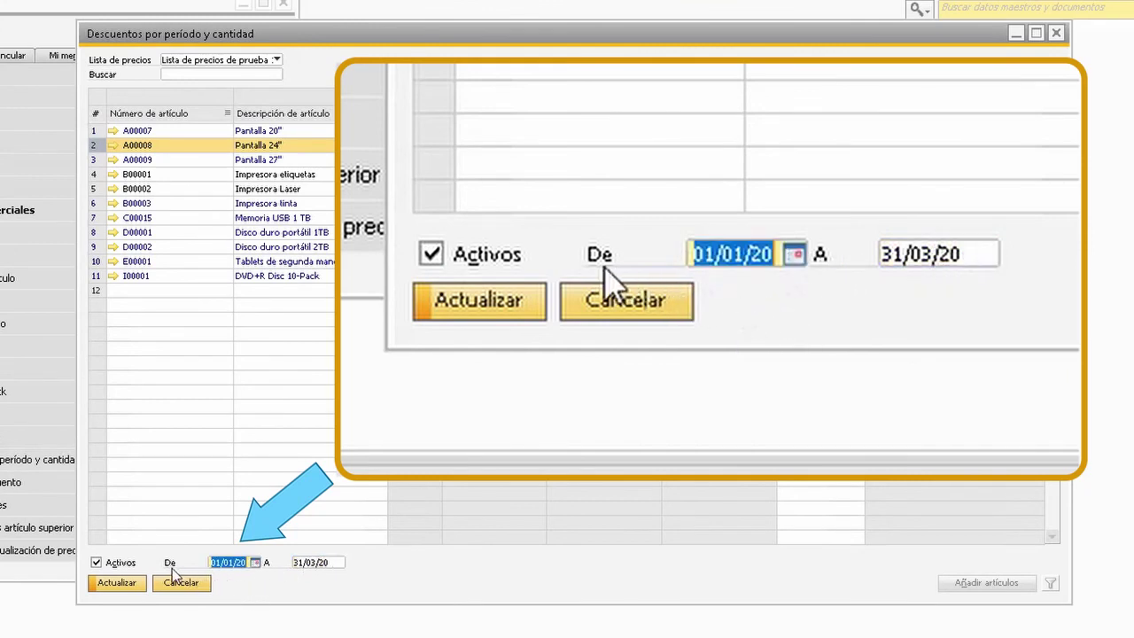
click(131, 567)
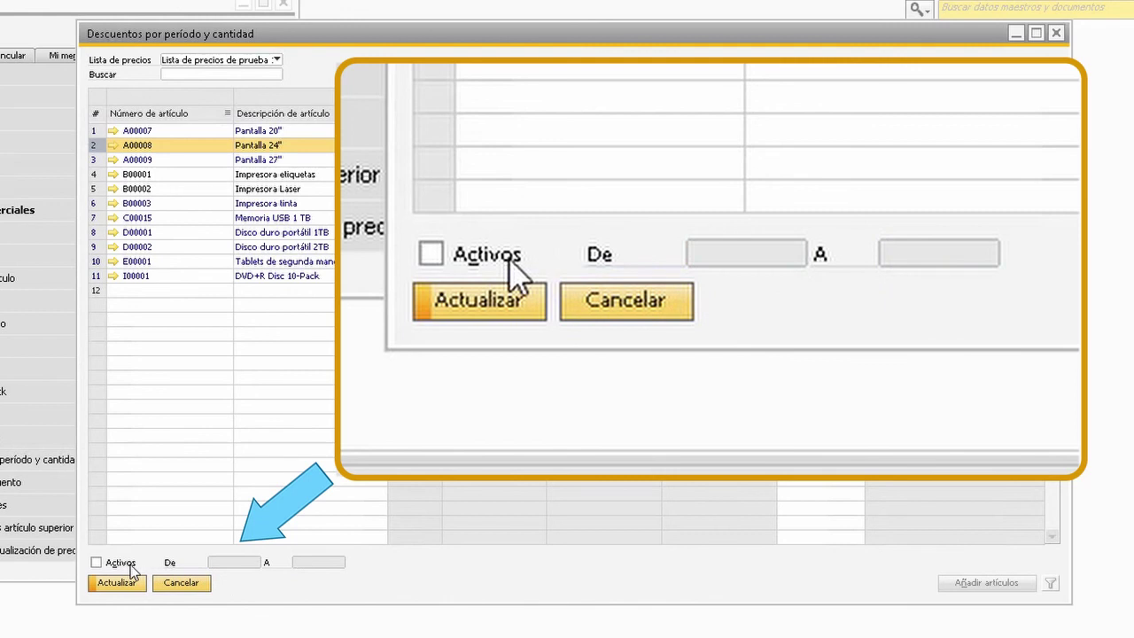